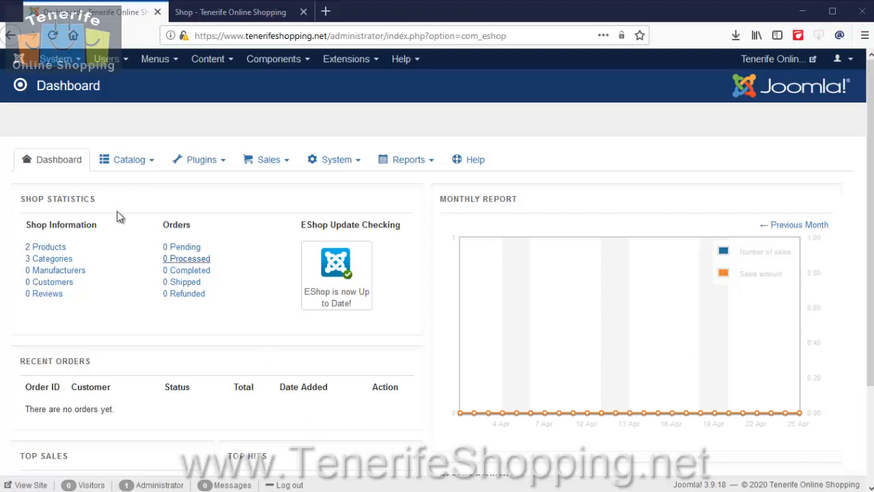
Create a new product in the EShop catalog and name it Jammy Dodgers.
{"action": "left_click", "coordinate": [129, 159]}
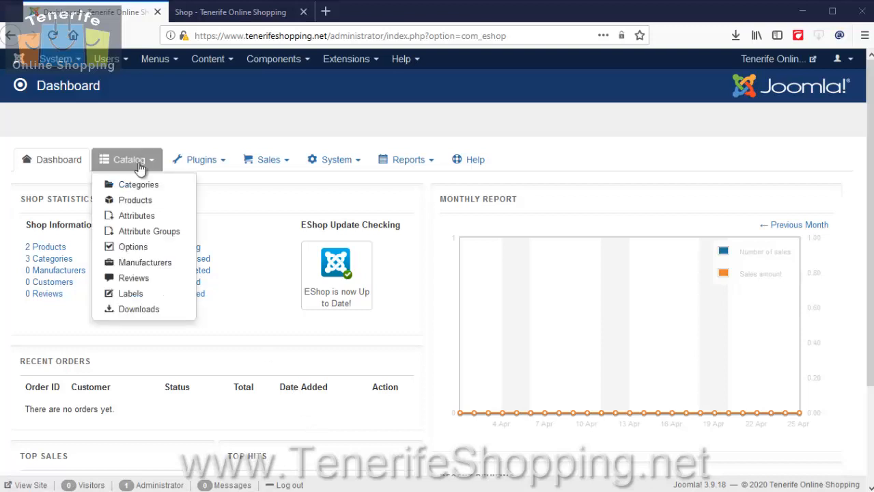
{"action": "left_click", "coordinate": [150, 202]}
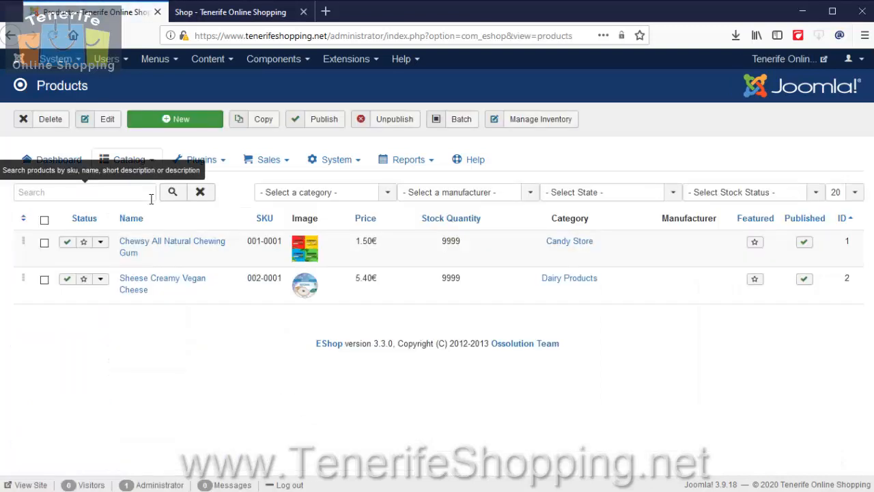
{"action": "left_click", "coordinate": [193, 122]}
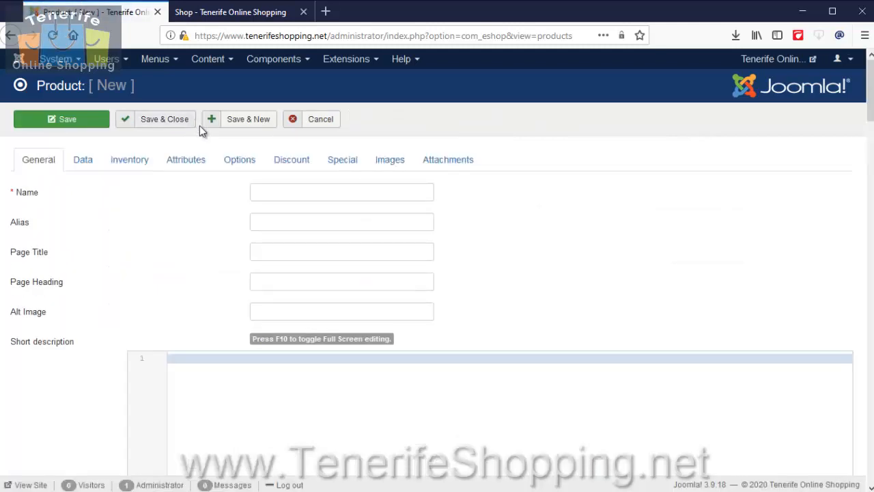
{"action": "left_click", "coordinate": [276, 192]}
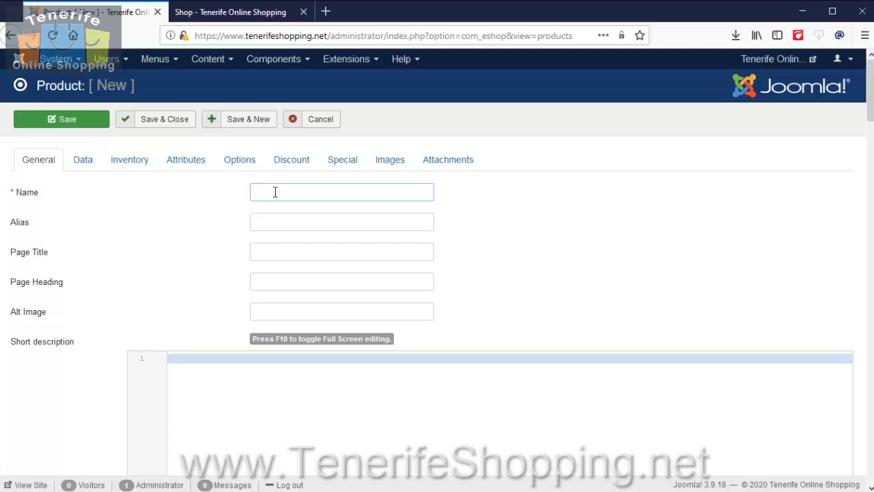
{"action": "type", "text": "Jammy Dodgers"}
Copy the product name and search Google Images for Jammy Dodgers in a new browser tab.
{"action": "key", "text": "ctrl+a"}
{"action": "right_click", "coordinate": [275, 192]}
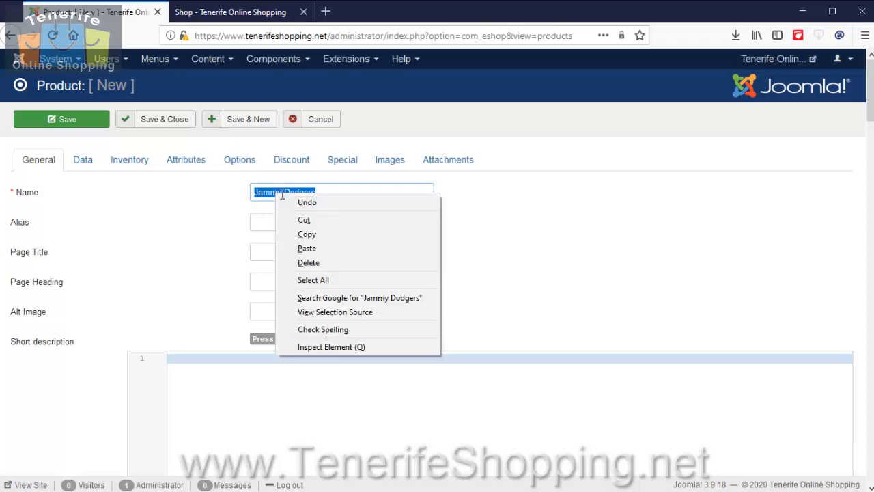
{"action": "left_click", "coordinate": [307, 232]}
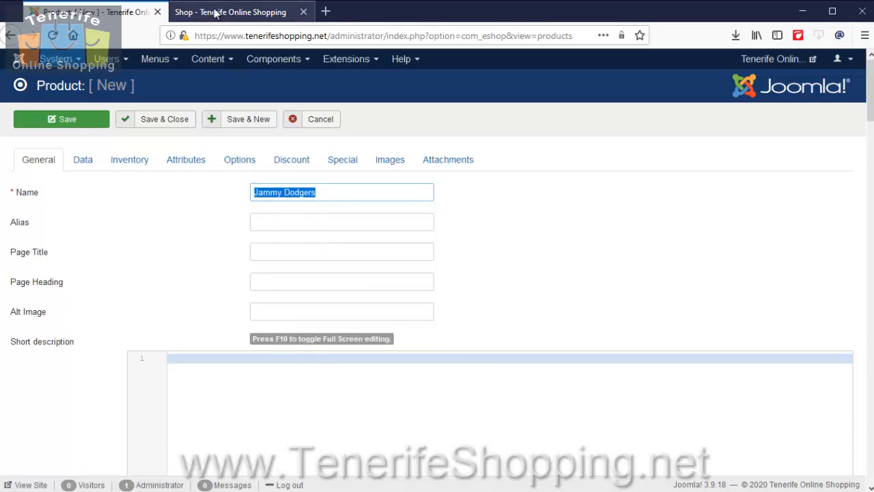
{"action": "left_click", "coordinate": [325, 12]}
{"action": "right_click", "coordinate": [291, 35]}
{"action": "left_click", "coordinate": [335, 108]}
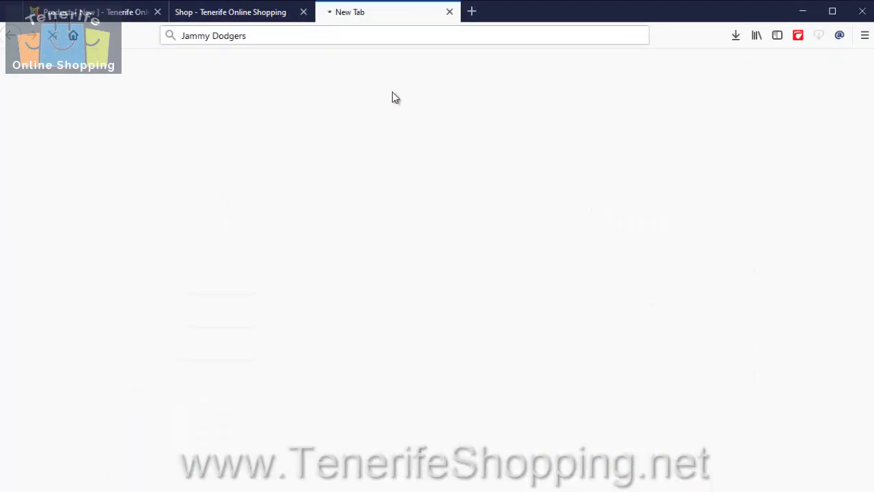
{"action": "left_click", "coordinate": [192, 120]}
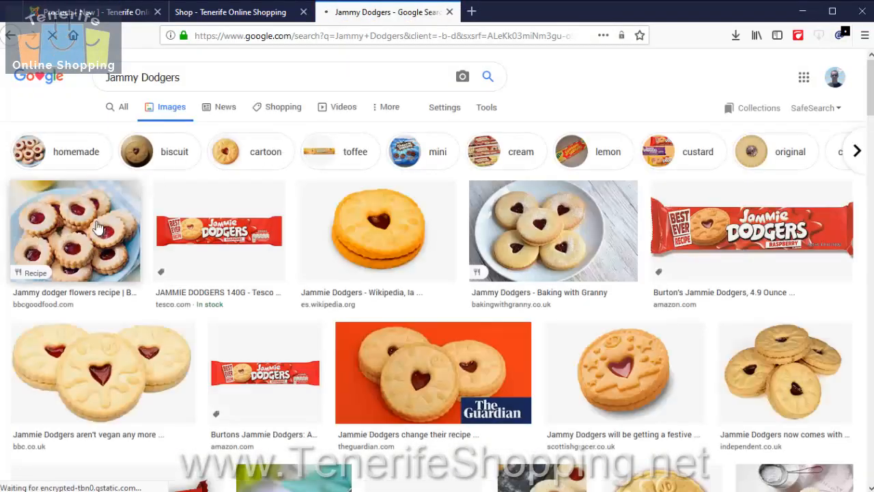
Copy the image location of the BBC Good Food jammy dodger flowers picture.
{"action": "left_click", "coordinate": [95, 229]}
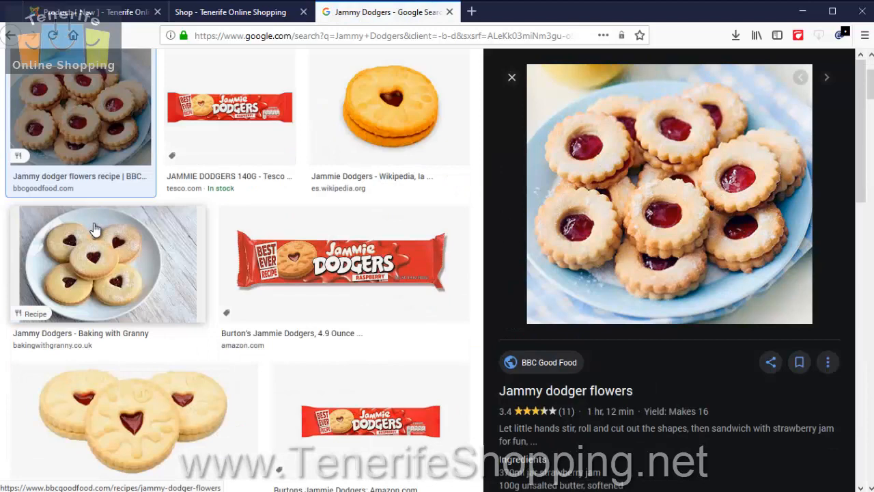
{"action": "right_click", "coordinate": [662, 199]}
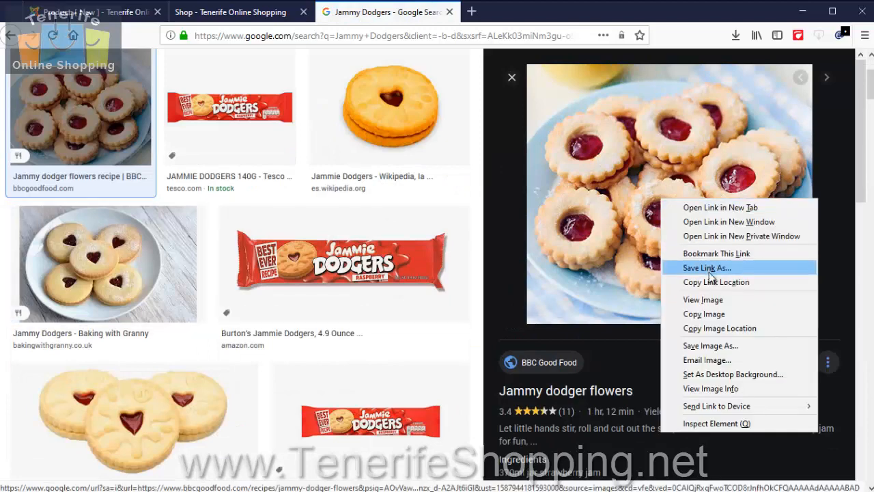
{"action": "left_click", "coordinate": [722, 328]}
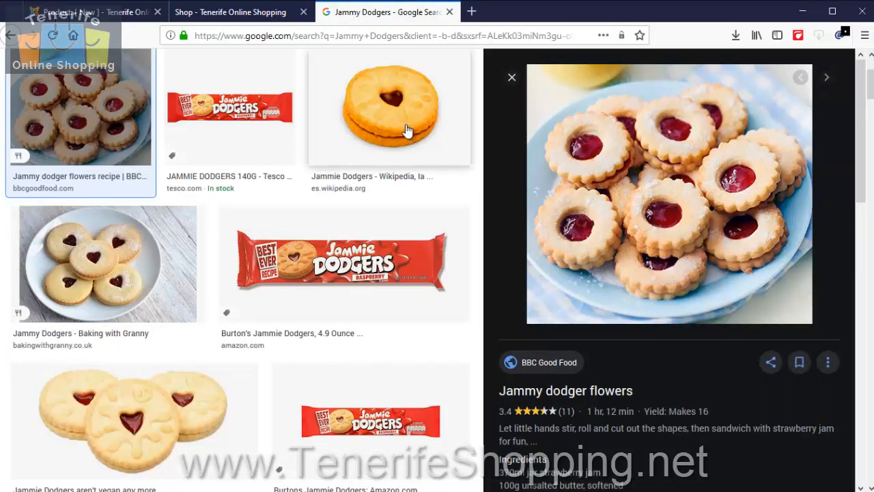
Return to the new product form and enter the short description as the HTML paragraph "<p>Always a firm favourite.</p>".
{"action": "left_click", "coordinate": [111, 19]}
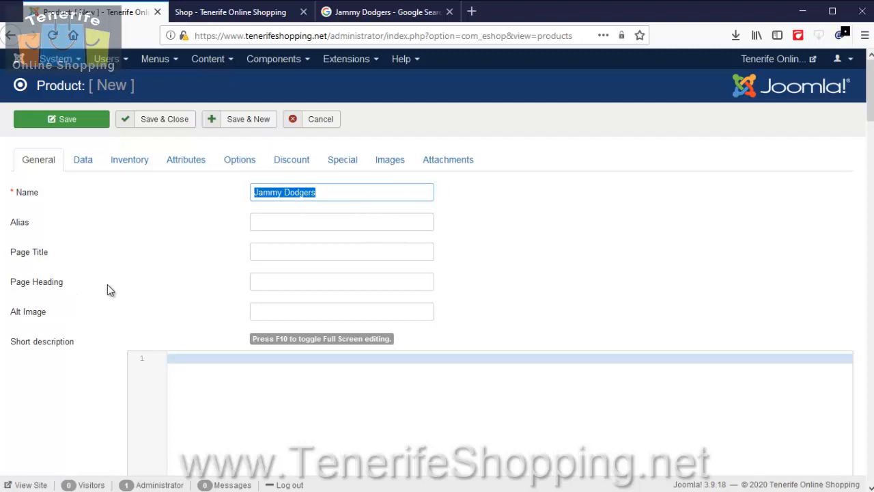
{"action": "left_click", "coordinate": [208, 382]}
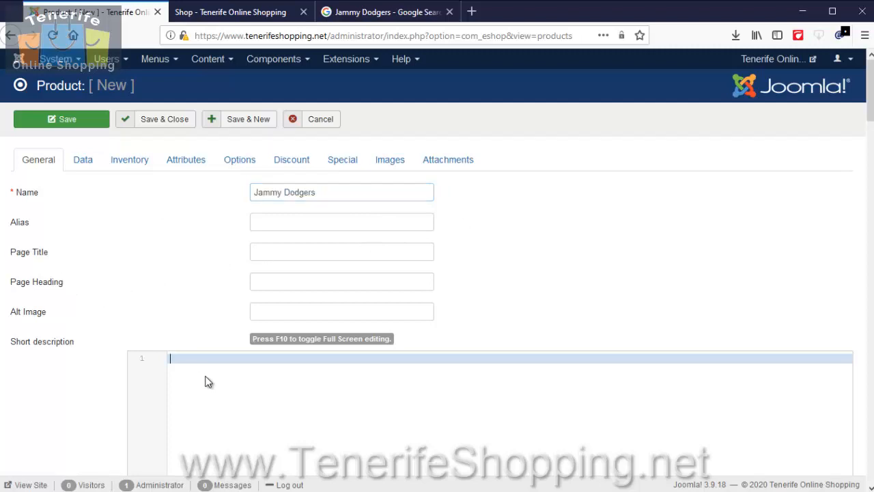
{"action": "type", "text": "<p>"}
{"action": "key", "text": "Return"}
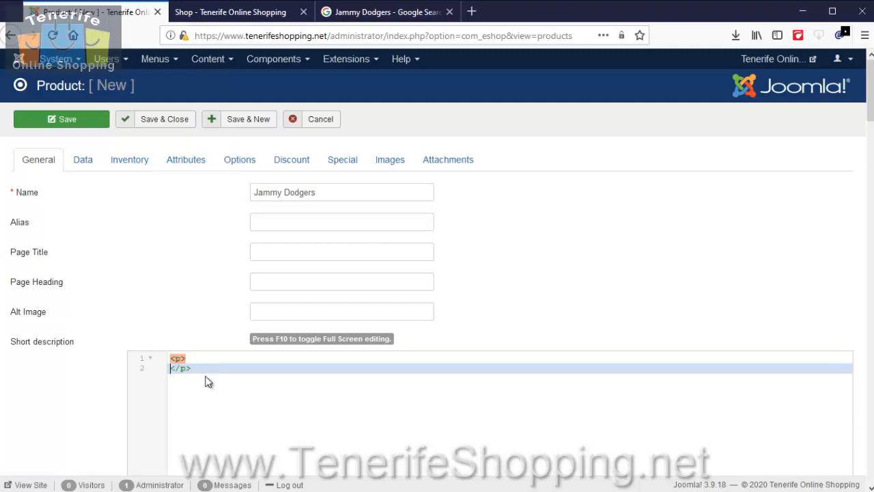
{"action": "key", "text": "BackSpace"}
{"action": "type", "text": "Alw"}
{"action": "type", "text": "ays a firm fa"}
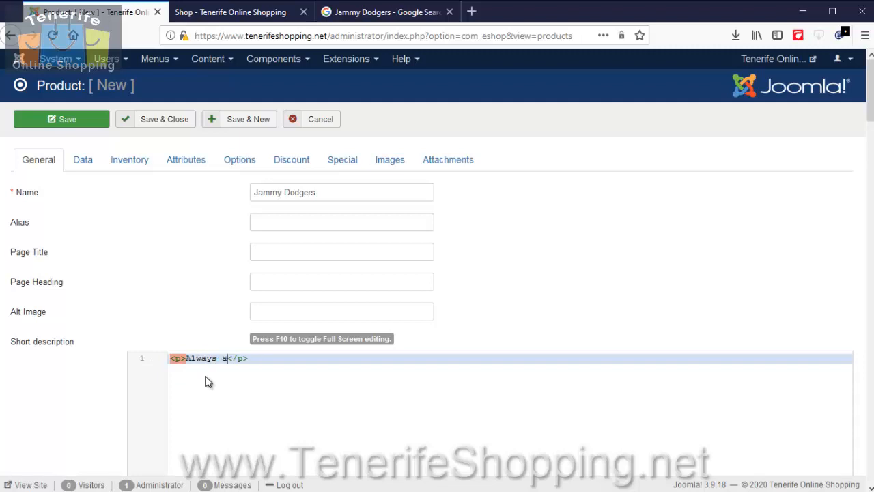
{"action": "type", "text": "vourite"}
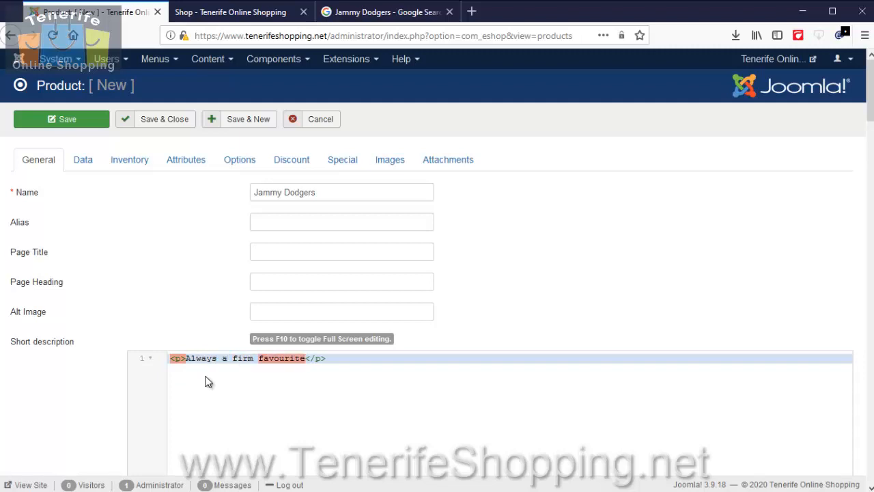
{"action": "type", "text": "."}
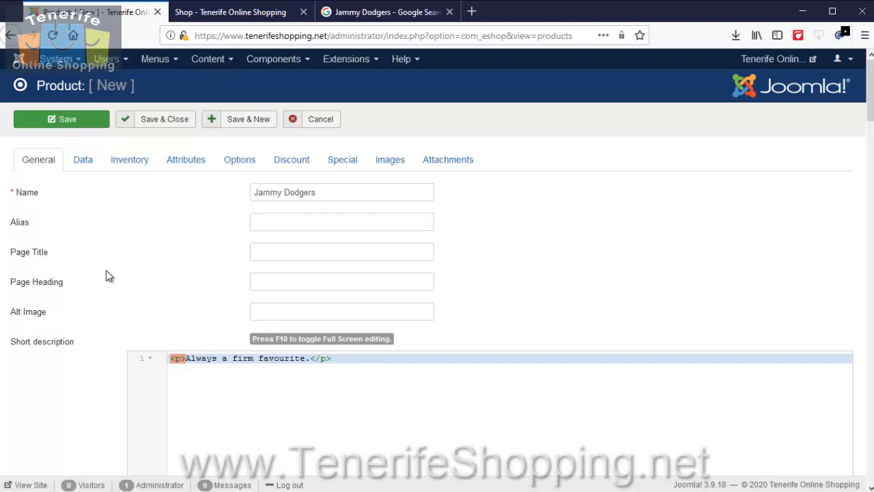
Enter the product's full description as the HTML paragraph "<p>A more detailed description here.</p>".
{"action": "scroll", "coordinate": [107, 272], "scroll_direction": "down", "scroll_amount": 5}
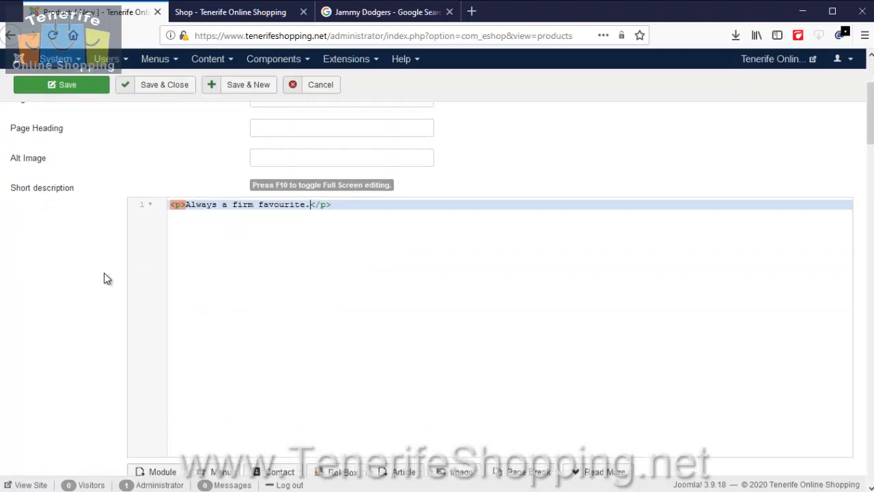
{"action": "left_click", "coordinate": [220, 294]}
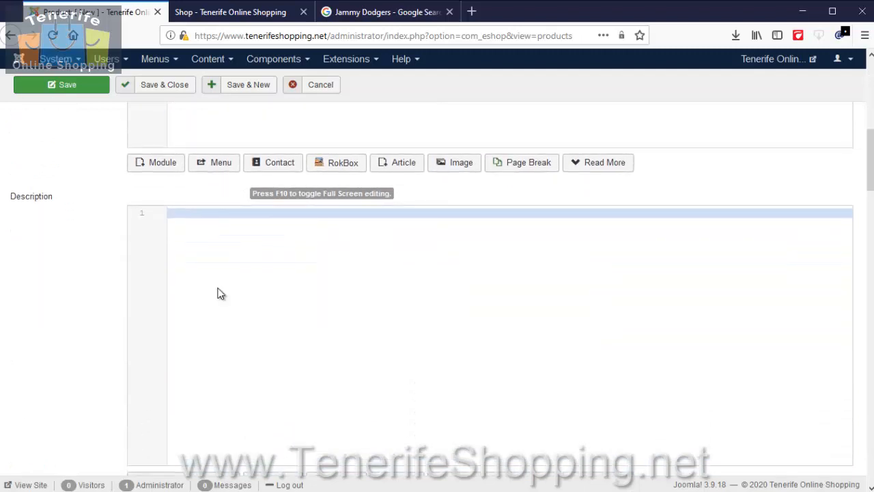
{"action": "type", "text": "<p>"}
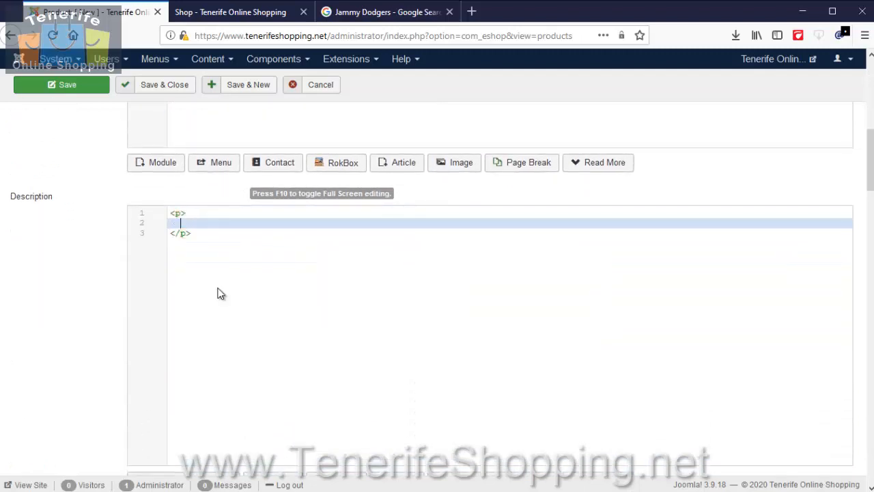
{"action": "key", "text": "BackSpace"}
{"action": "key", "text": "BackSpace"}
{"action": "type", "text": "A more det"}
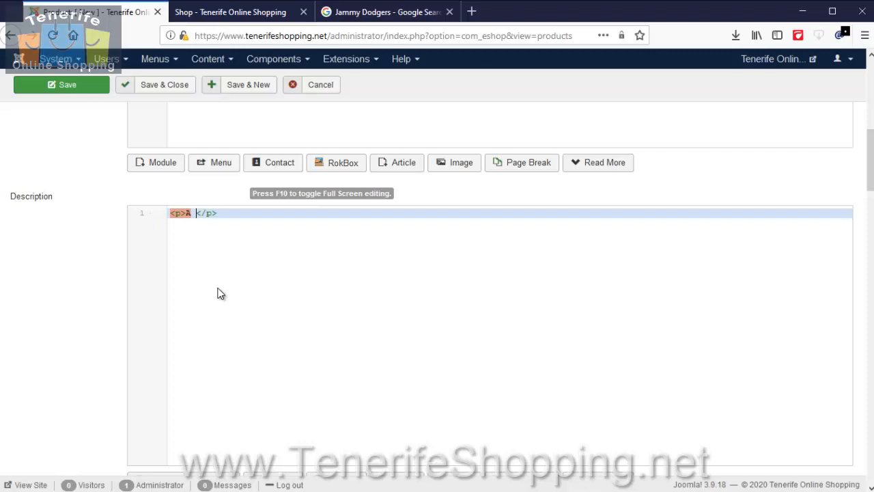
{"action": "type", "text": "ails"}
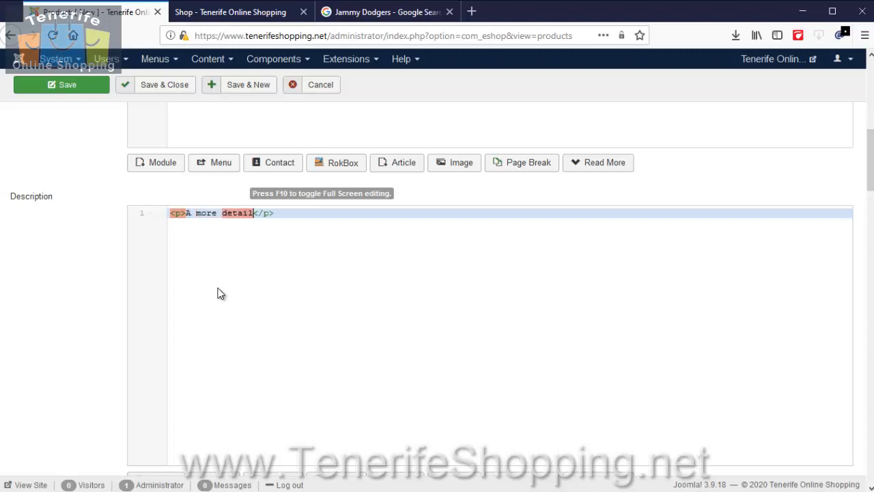
{"action": "key", "text": "BackSpace"}
{"action": "type", "text": "ed descr"}
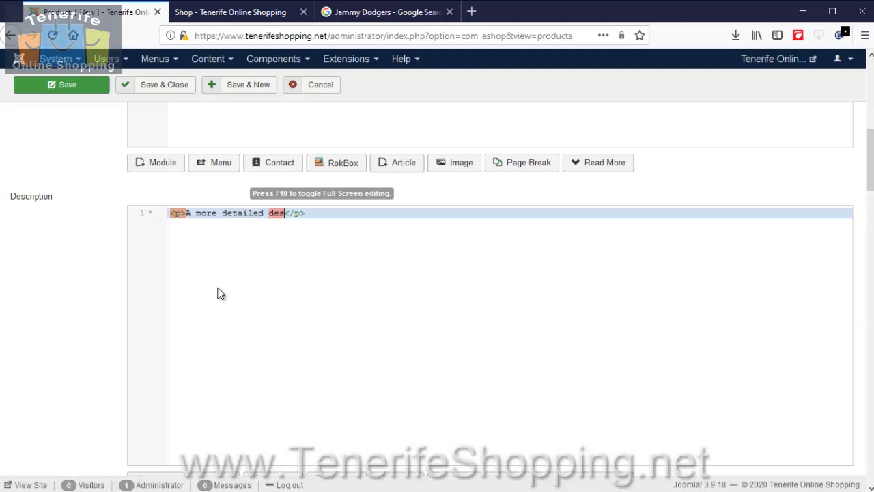
{"action": "type", "text": "ipt"}
{"action": "key", "text": "BackSpace"}
{"action": "type", "text": "tion here"}
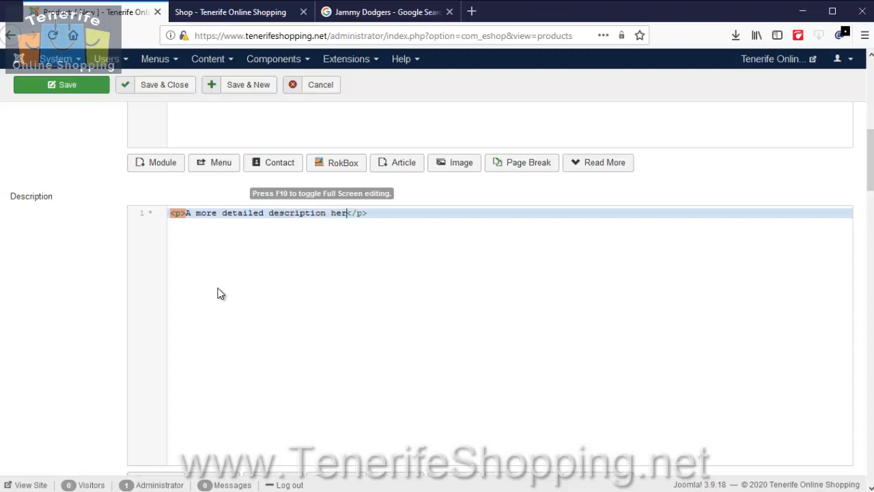
{"action": "type", "text": "."}
Review the extra tab title and content fields and the meta keywords and meta description fields of the product.
{"action": "left_click_drag", "start_coordinate": [871, 164], "coordinate": [871, 214]}
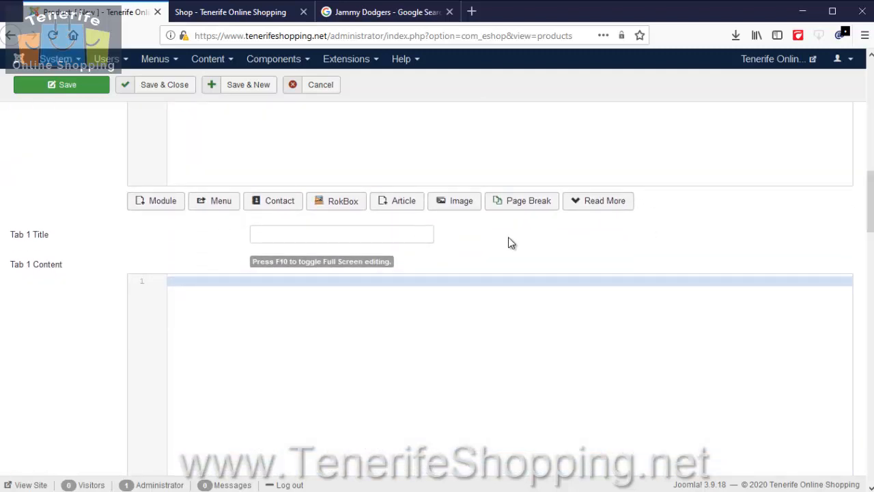
{"action": "scroll", "coordinate": [450, 305], "scroll_direction": "down", "scroll_amount": 5}
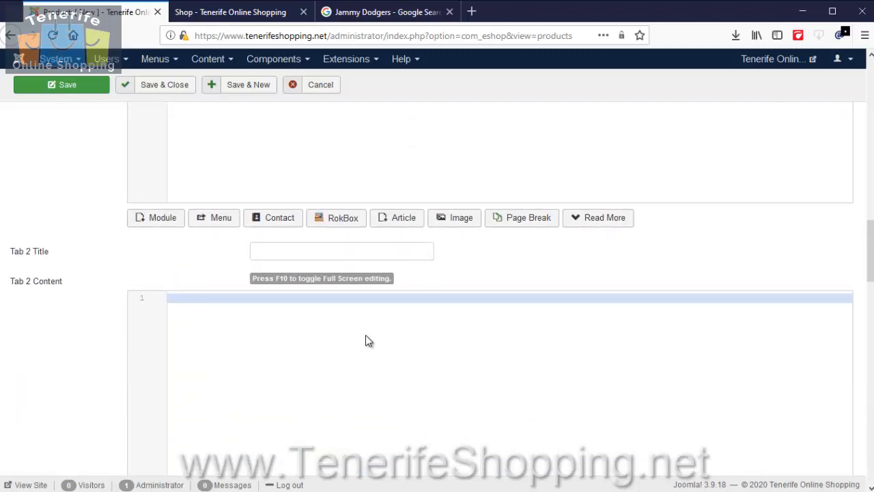
{"action": "scroll", "coordinate": [366, 335], "scroll_direction": "down", "scroll_amount": 1}
{"action": "scroll", "coordinate": [366, 341], "scroll_direction": "down", "scroll_amount": 4}
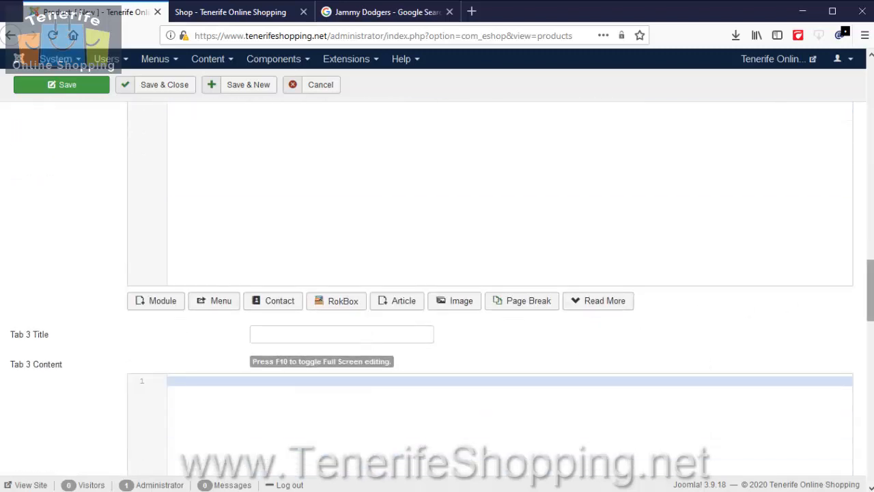
{"action": "left_click_drag", "start_coordinate": [872, 298], "coordinate": [872, 454]}
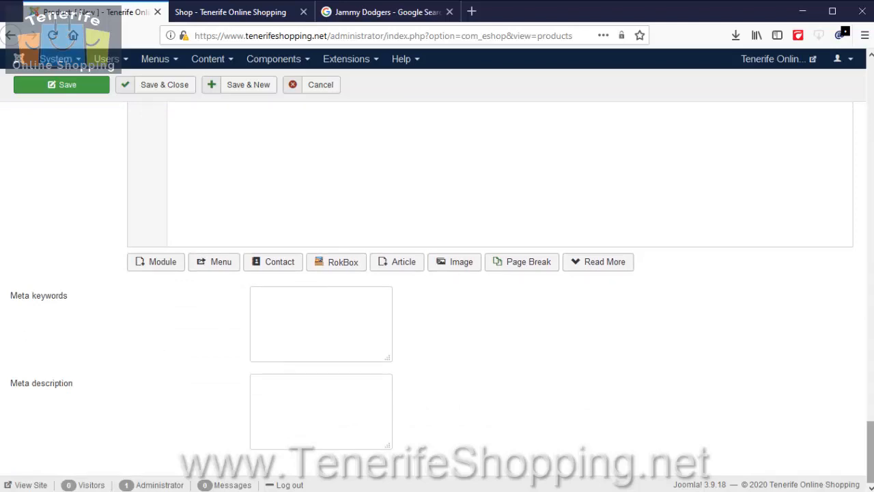
{"action": "left_click_drag", "start_coordinate": [871, 472], "coordinate": [845, 98]}
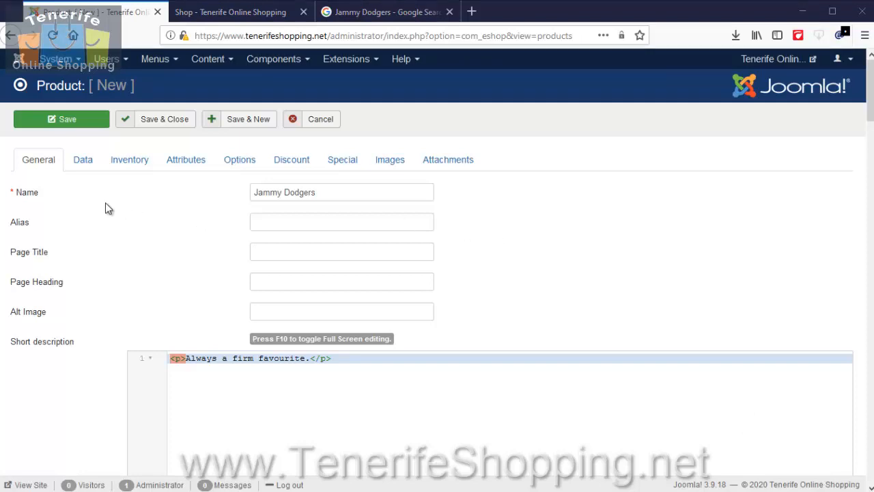
Set the SKU in the product's data to Jammy Dodgers.
{"action": "left_click", "coordinate": [93, 165]}
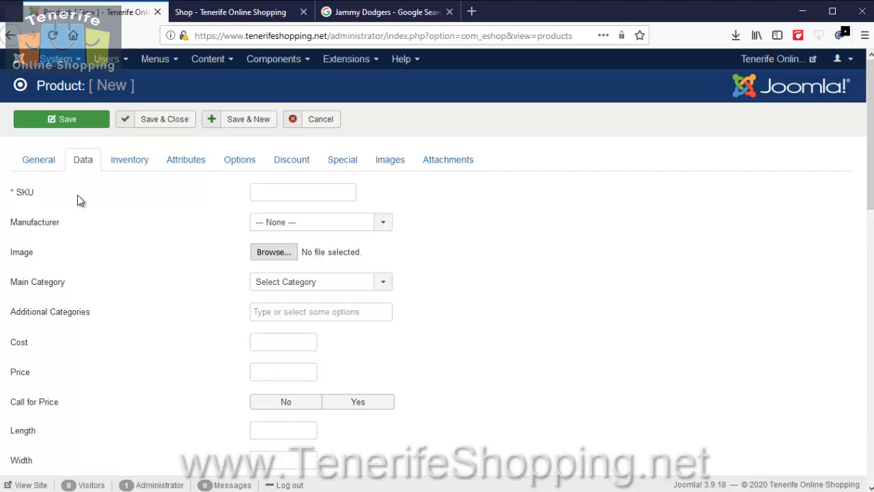
{"action": "left_click", "coordinate": [280, 192]}
{"action": "right_click", "coordinate": [280, 192]}
{"action": "left_click", "coordinate": [325, 249]}
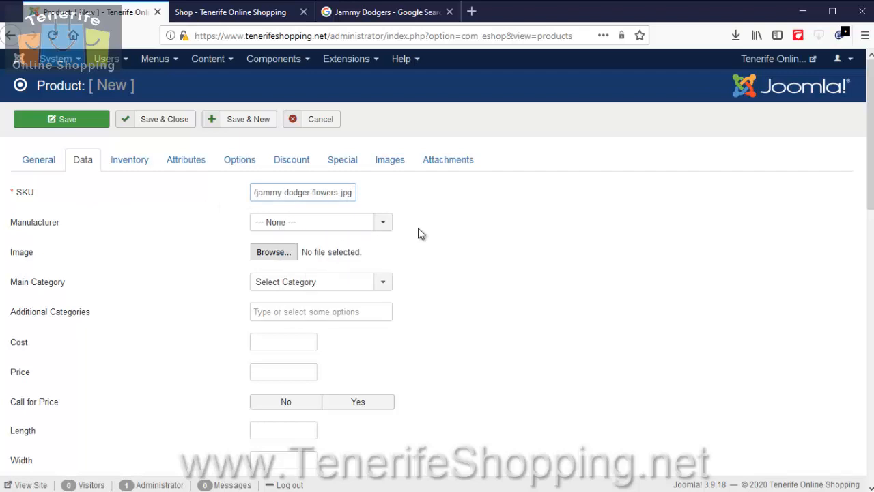
{"action": "key", "text": "ctrl+a"}
{"action": "type", "text": "J"}
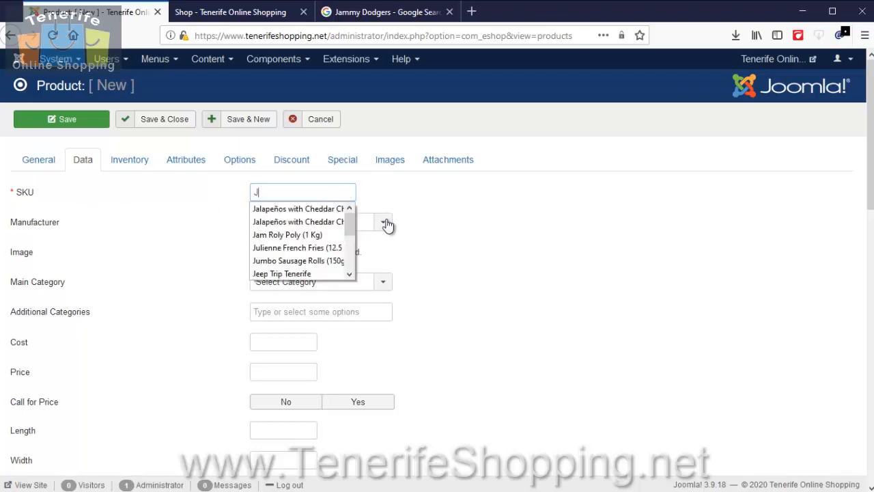
{"action": "type", "text": "ammy Dodgers"}
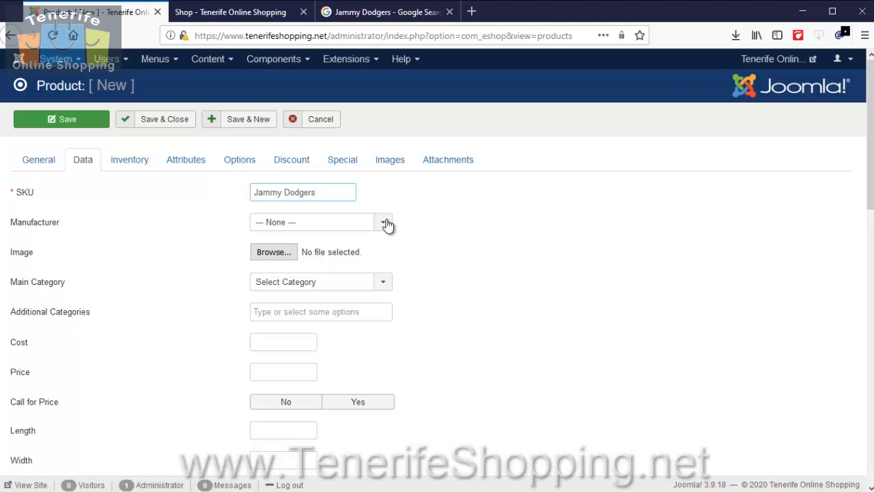
{"action": "key", "text": "ctrl+a"}
{"action": "key", "text": "ctrl+c"}
{"action": "key", "text": "BackSpace"}
{"action": "type", "text": "65123ss"}
{"action": "key", "text": "ctrl+a"}
{"action": "key", "text": "ctrl+v"}
{"action": "left_click", "coordinate": [287, 258]}
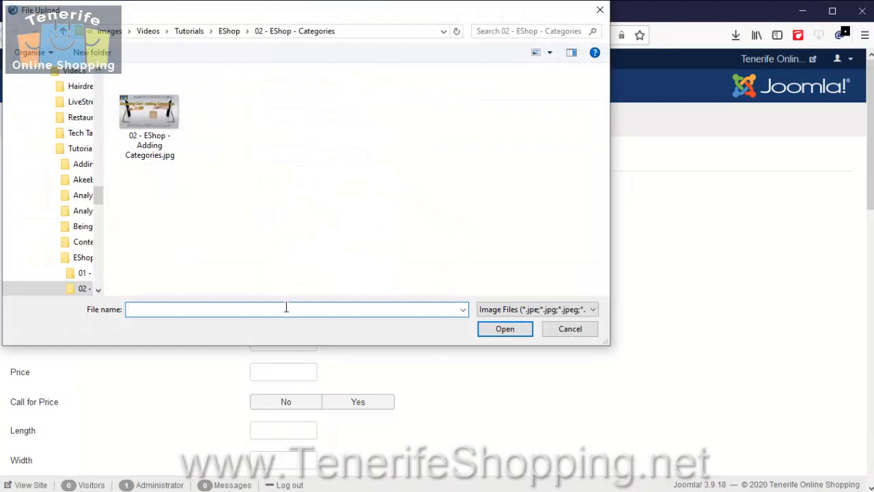
{"action": "right_click", "coordinate": [287, 309]}
{"action": "left_click", "coordinate": [322, 362]}
{"action": "left_click", "coordinate": [570, 329]}
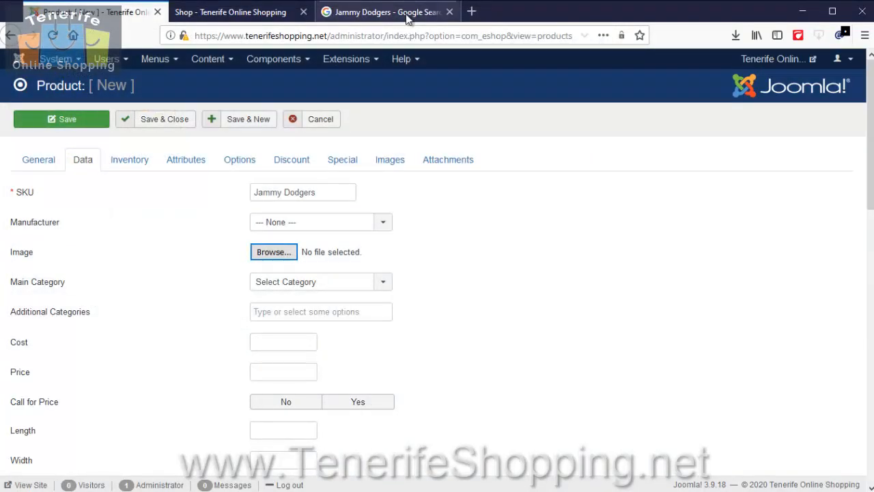
Copy the web address of the BBC Good Food jammy dodger flowers picture and load it as the product's main image.
{"action": "left_click", "coordinate": [362, 11]}
{"action": "right_click", "coordinate": [603, 158]}
{"action": "left_click", "coordinate": [678, 306]}
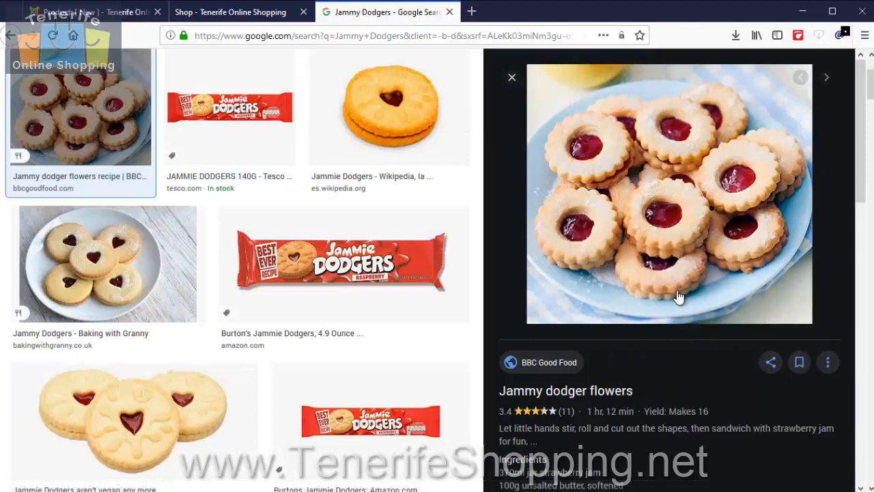
{"action": "left_click", "coordinate": [102, 12]}
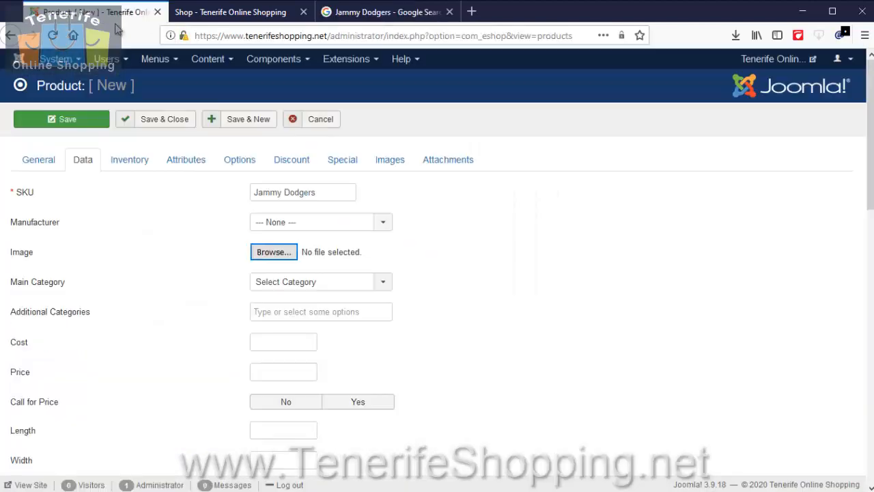
{"action": "left_click", "coordinate": [285, 252]}
{"action": "right_click", "coordinate": [296, 309]}
{"action": "left_click", "coordinate": [321, 361]}
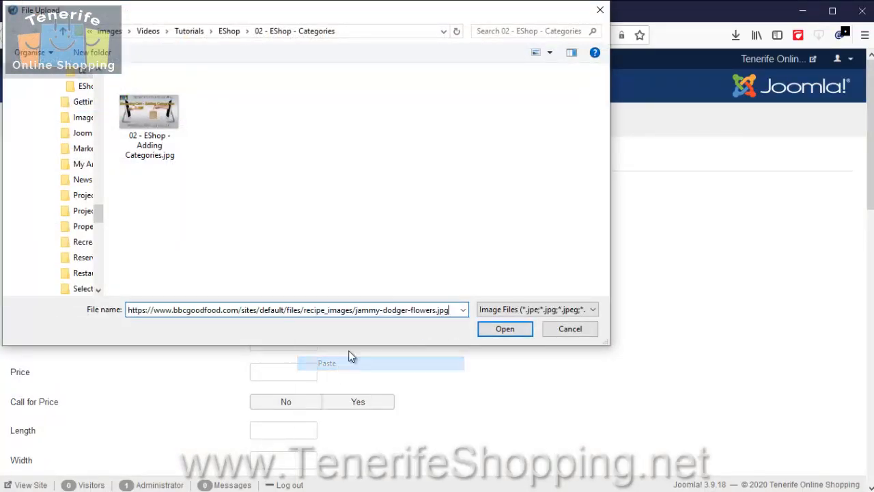
{"action": "left_click", "coordinate": [505, 329]}
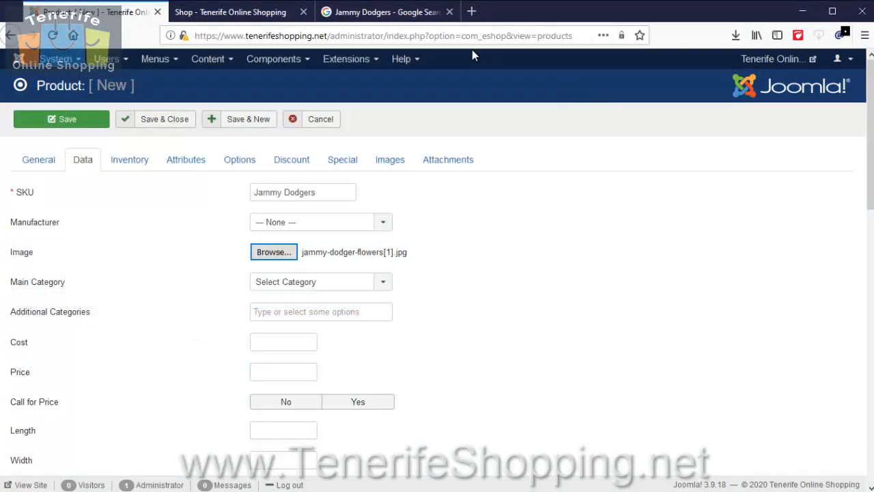
Copy the image address of the Wikipedia Jammie Dodgers picture from the Google results and return to the product form.
{"action": "left_click", "coordinate": [404, 17]}
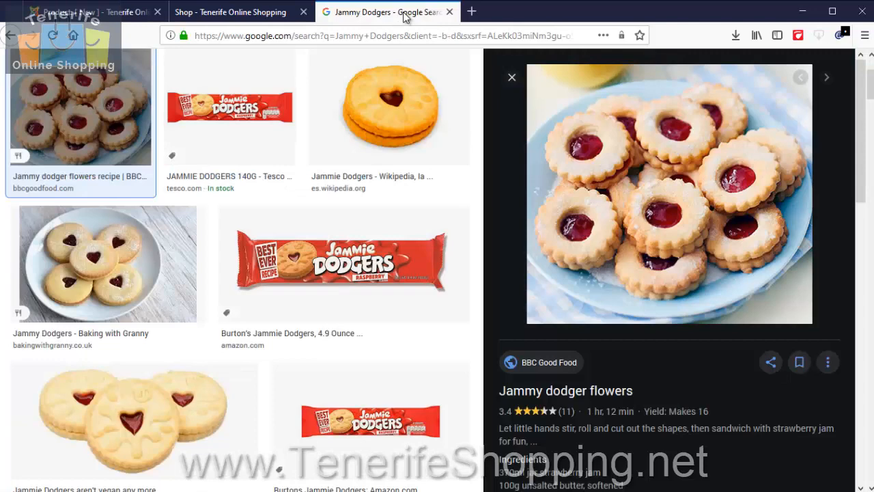
{"action": "left_click", "coordinate": [400, 136]}
{"action": "right_click", "coordinate": [691, 204]}
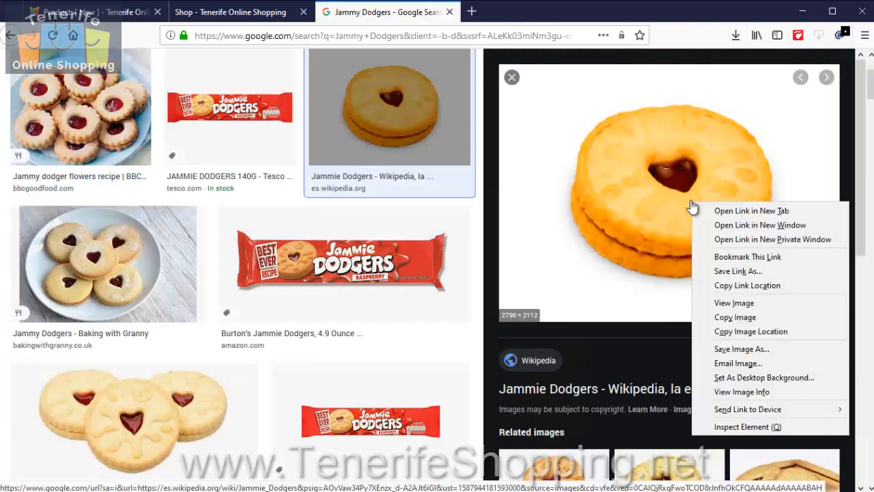
{"action": "left_click", "coordinate": [749, 332]}
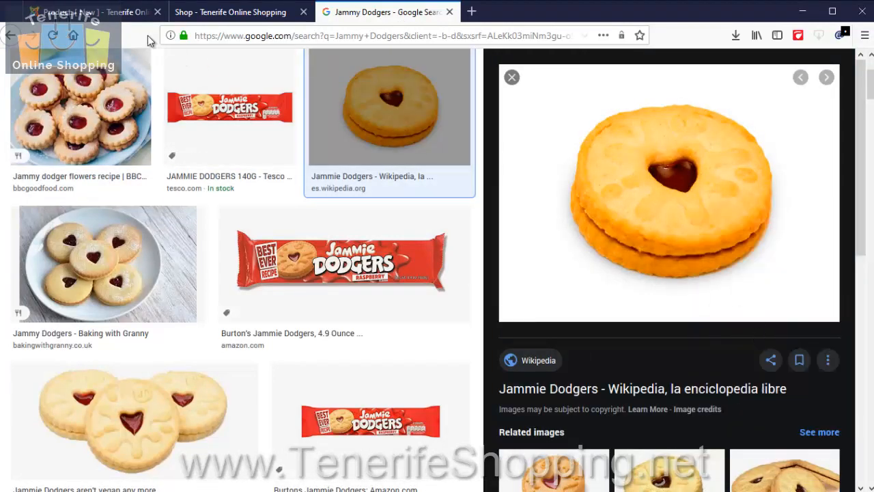
{"action": "left_click", "coordinate": [117, 20]}
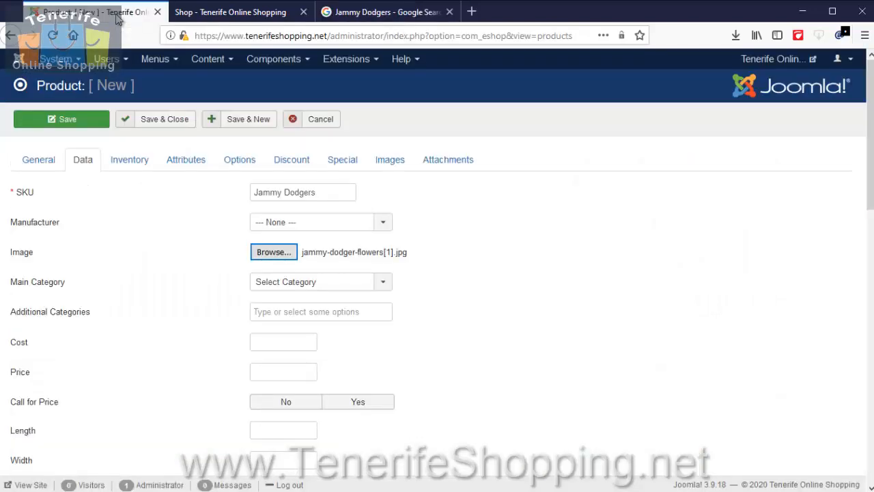
Add an additional product image and load Jamiedodger.jpg from the copied Wikimedia address.
{"action": "left_click", "coordinate": [392, 161]}
{"action": "left_click", "coordinate": [32, 220]}
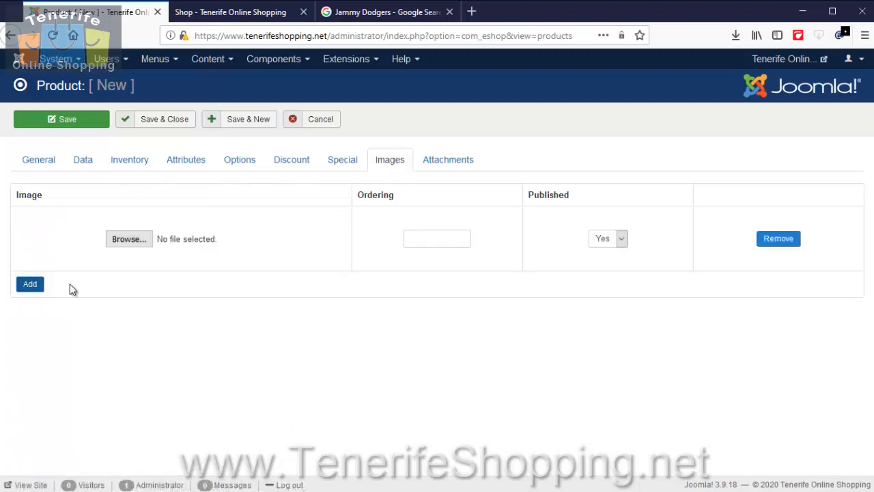
{"action": "left_click", "coordinate": [134, 241]}
{"action": "right_click", "coordinate": [277, 312]}
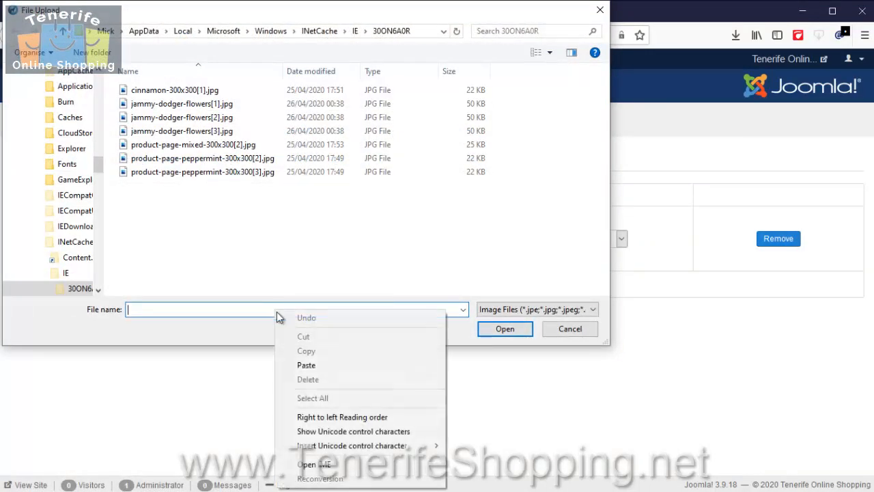
{"action": "left_click", "coordinate": [306, 365]}
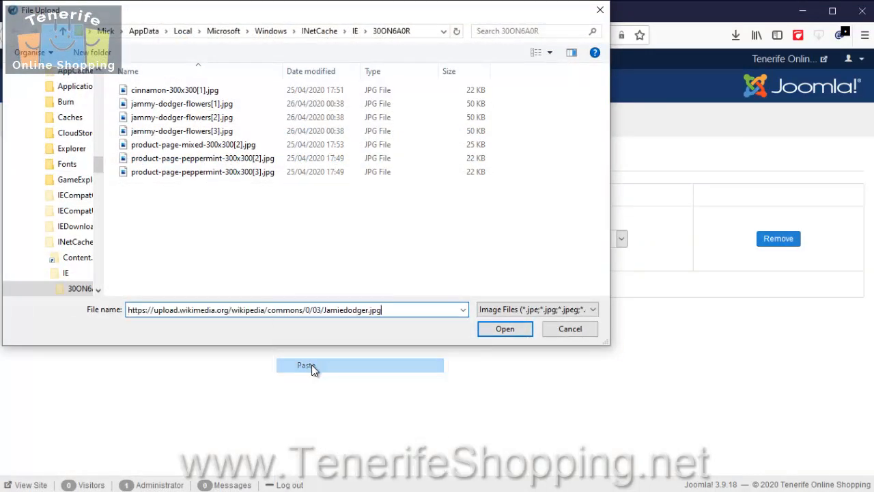
{"action": "left_click", "coordinate": [503, 331]}
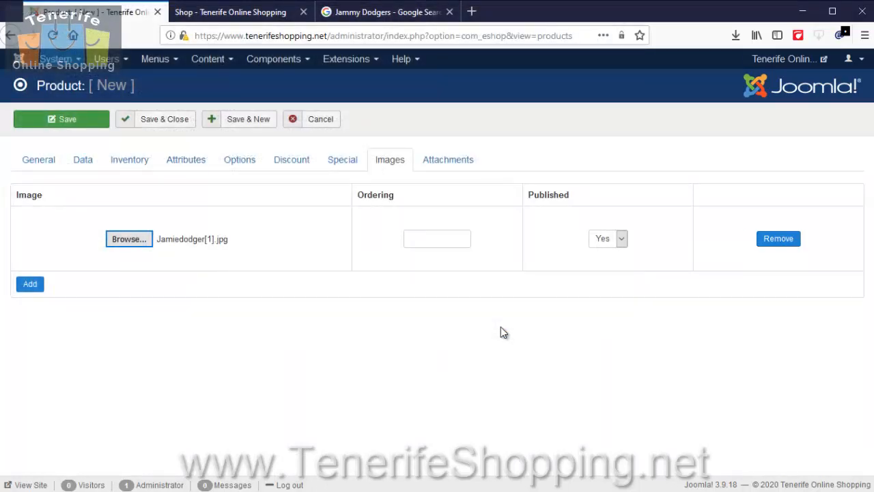
Recheck the product's general details and set its main category to Biscuits in the product data.
{"action": "left_click", "coordinate": [78, 158]}
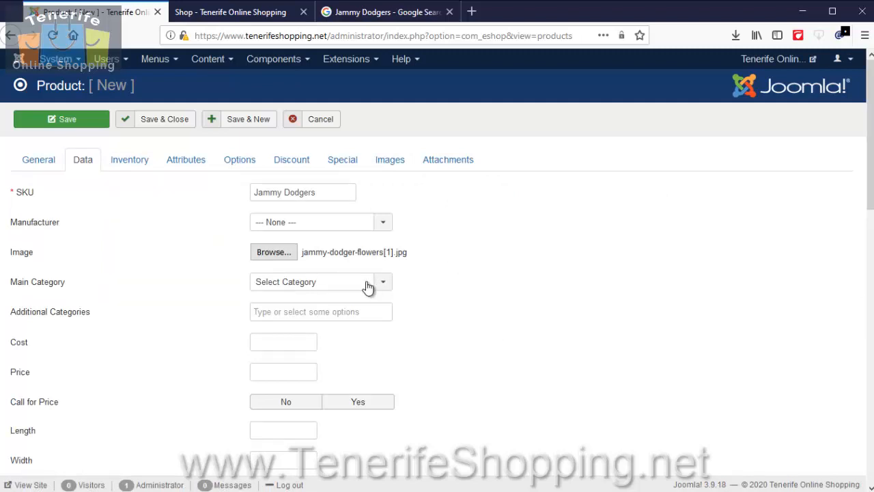
{"action": "left_click", "coordinate": [36, 161]}
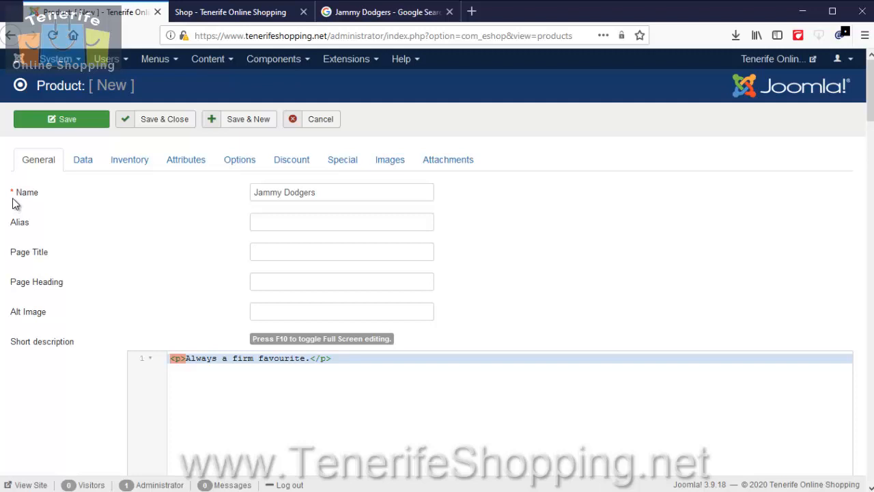
{"action": "left_click", "coordinate": [82, 165]}
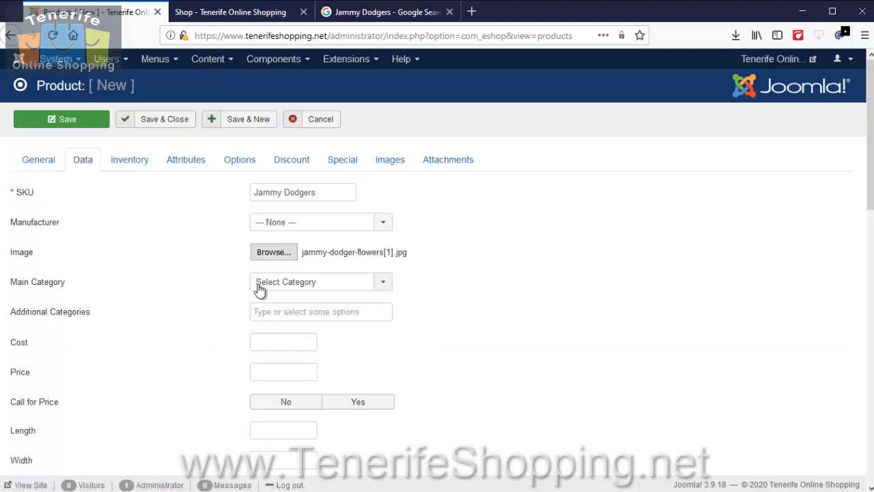
{"action": "left_click", "coordinate": [287, 282]}
{"action": "left_click", "coordinate": [284, 347]}
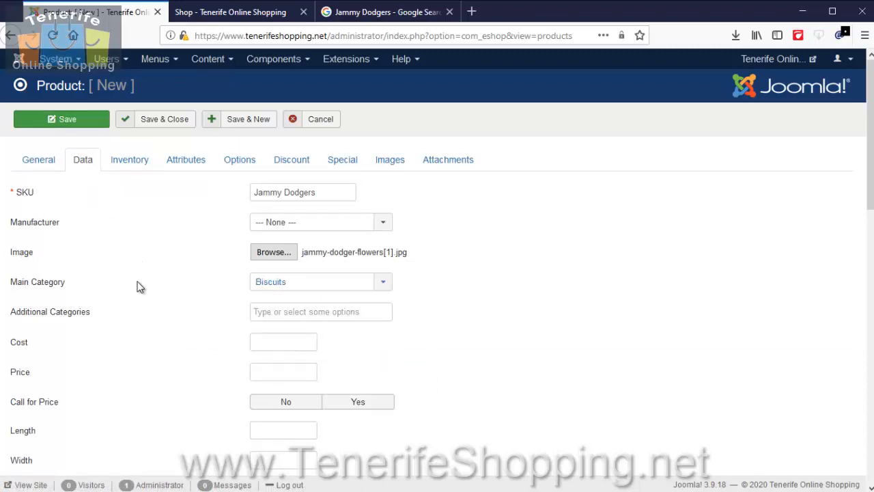
Set the product's price to 1.99.
{"action": "left_click", "coordinate": [266, 366]}
{"action": "type", "text": "1.99"}
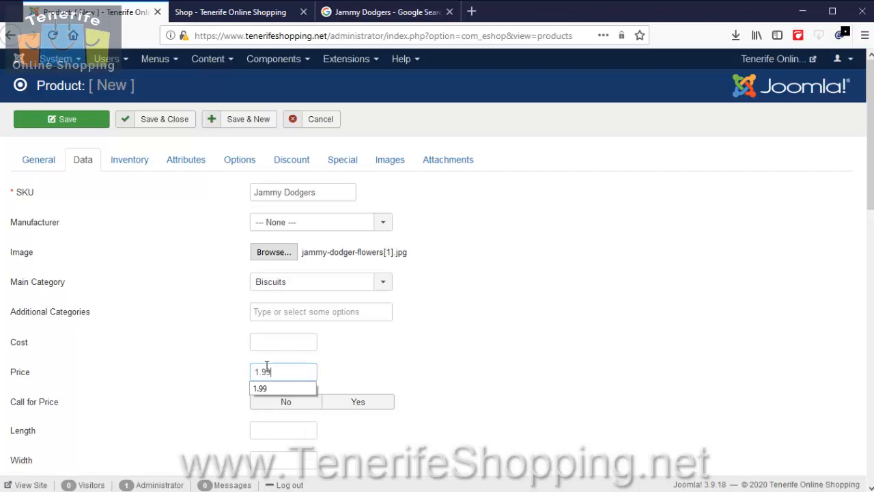
{"action": "left_click", "coordinate": [384, 367]}
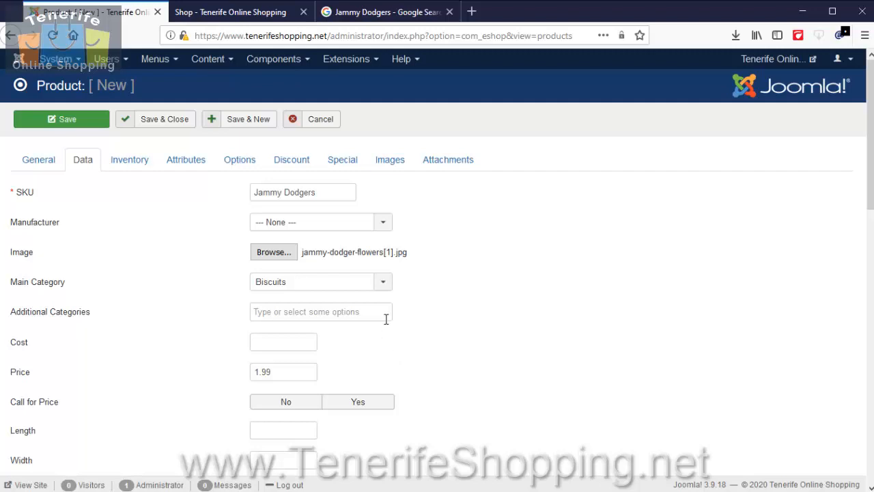
Set the product's weight to 450 with Gram as the weight unit.
{"action": "scroll", "coordinate": [424, 305], "scroll_direction": "down", "scroll_amount": 2}
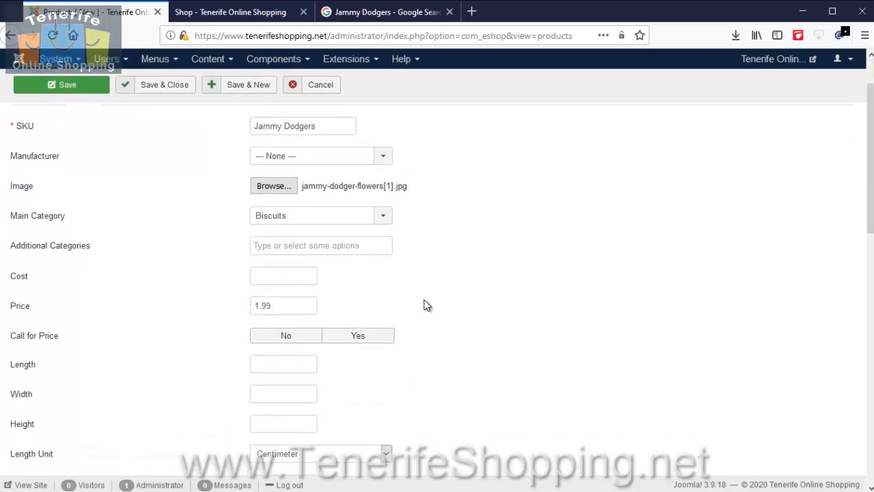
{"action": "scroll", "coordinate": [424, 305], "scroll_direction": "down", "scroll_amount": 4}
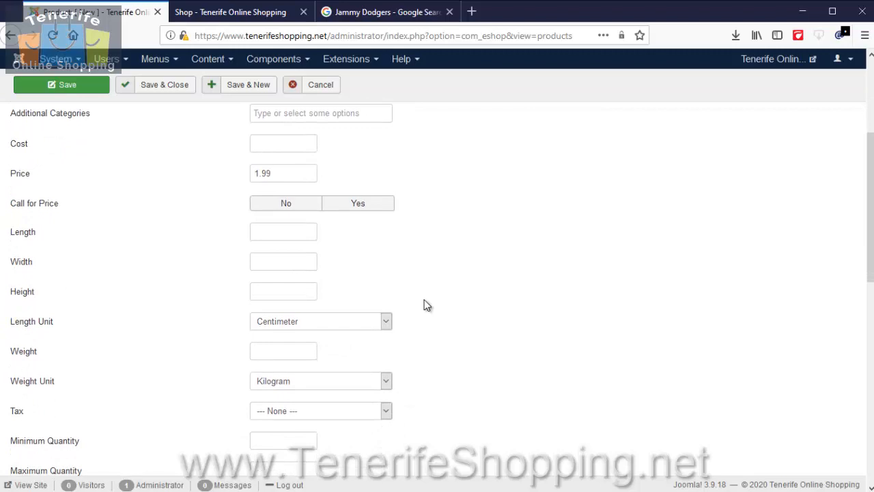
{"action": "left_click", "coordinate": [279, 351]}
{"action": "type", "text": "450"}
{"action": "left_click", "coordinate": [326, 382]}
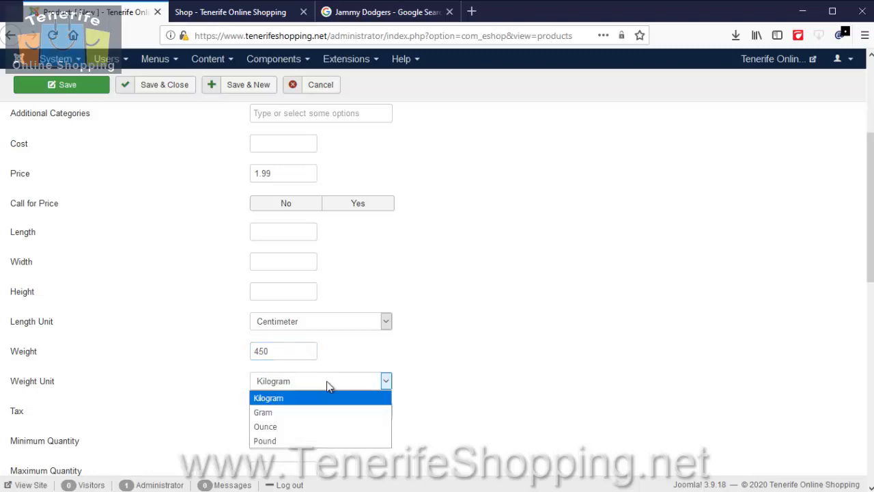
{"action": "left_click", "coordinate": [298, 414]}
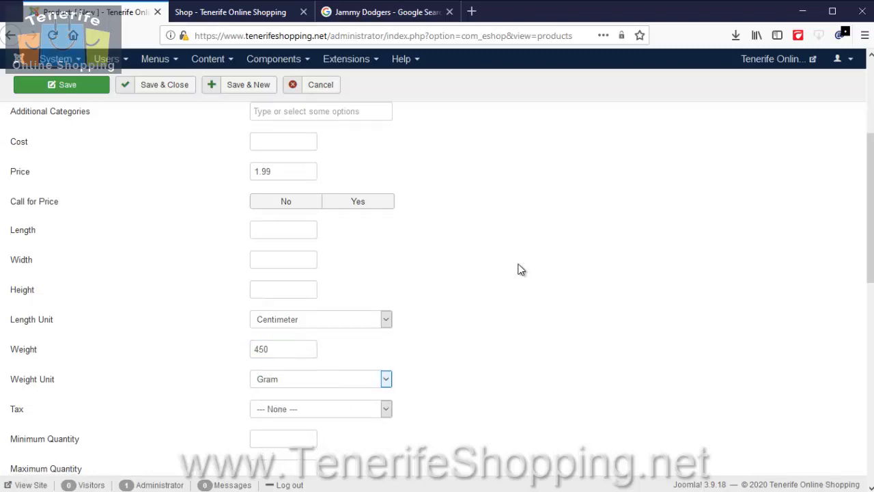
Set the product to be related to all other products in the same category.
{"action": "scroll", "coordinate": [518, 267], "scroll_direction": "down", "scroll_amount": 4}
{"action": "scroll", "coordinate": [478, 300], "scroll_direction": "down", "scroll_amount": 1}
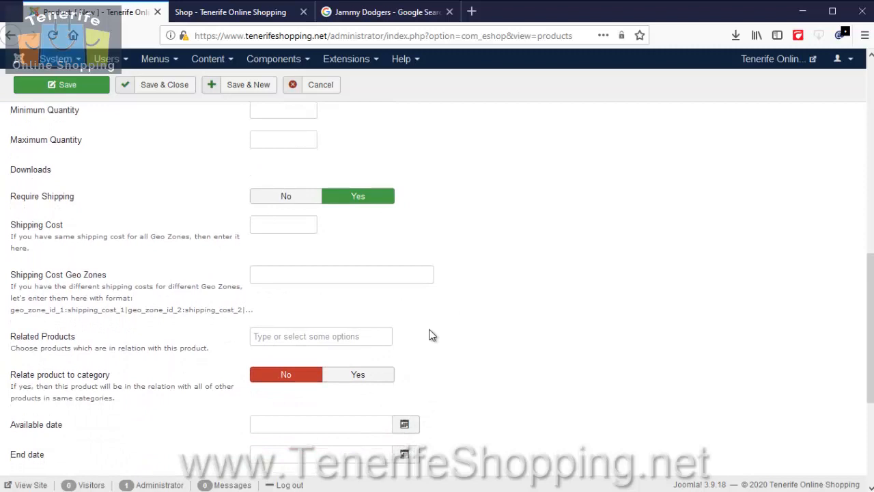
{"action": "left_click", "coordinate": [376, 381]}
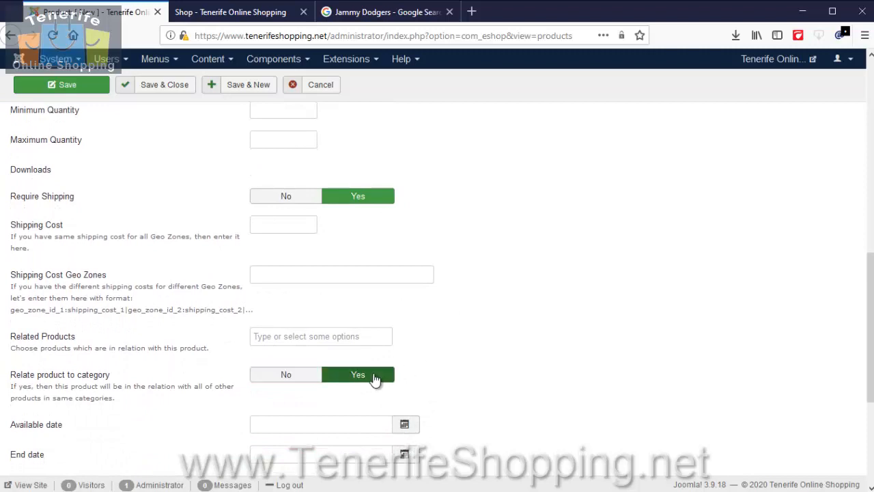
Set the inventory's stock quantity to 9999 and turn off stock management, stock display and the out-of-stock warning.
{"action": "scroll", "coordinate": [375, 380], "scroll_direction": "up", "scroll_amount": 3}
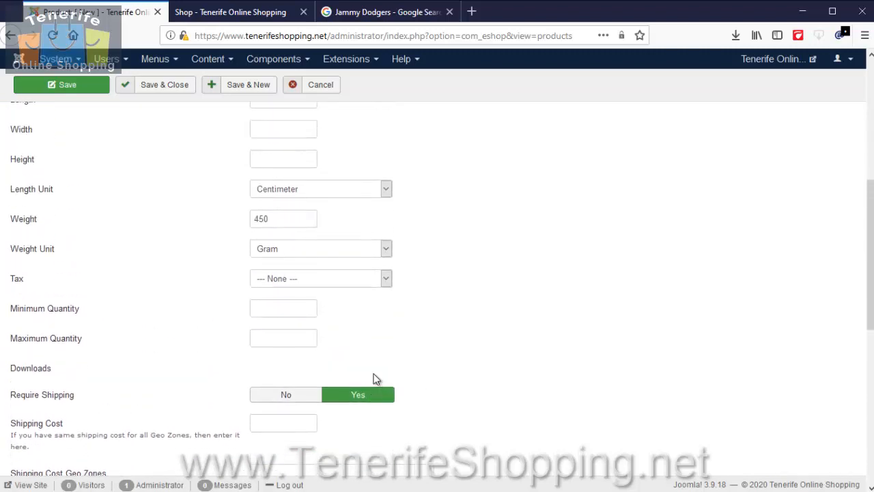
{"action": "scroll", "coordinate": [376, 381], "scroll_direction": "up", "scroll_amount": 5}
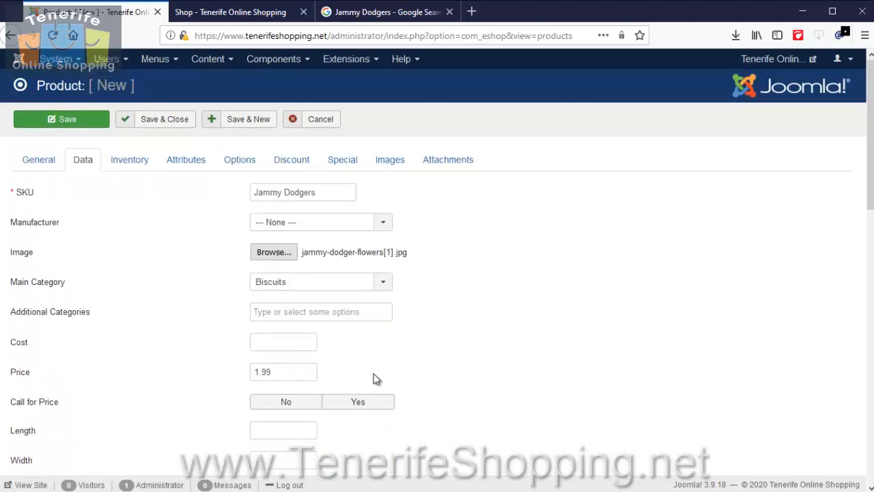
{"action": "left_click", "coordinate": [139, 161]}
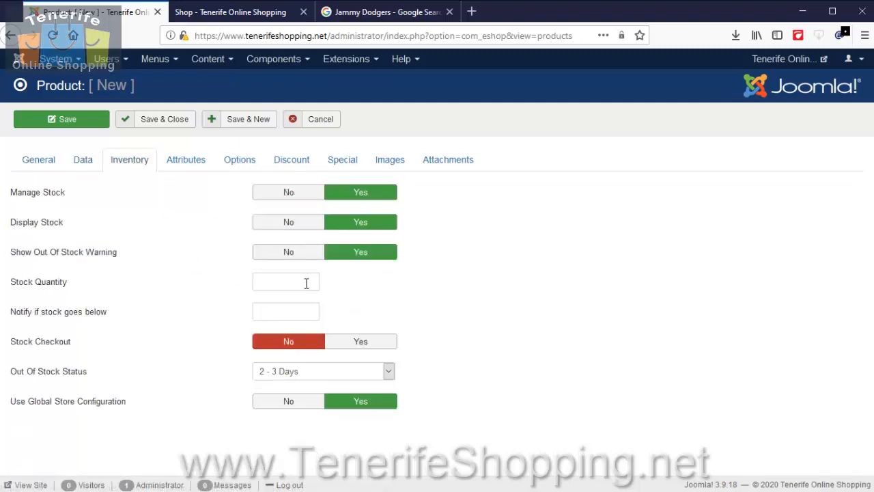
{"action": "left_click", "coordinate": [302, 283]}
{"action": "left_click", "coordinate": [290, 299]}
{"action": "left_click", "coordinate": [301, 253]}
{"action": "left_click", "coordinate": [302, 224]}
{"action": "left_click", "coordinate": [303, 192]}
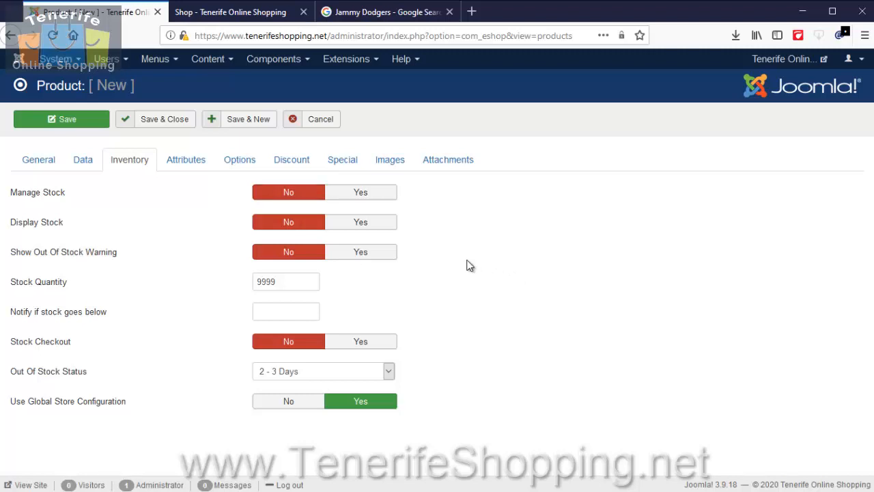
Save and close the Jammy Dodgers product and view the Biscuits category in the online shop.
{"action": "left_click", "coordinate": [157, 120]}
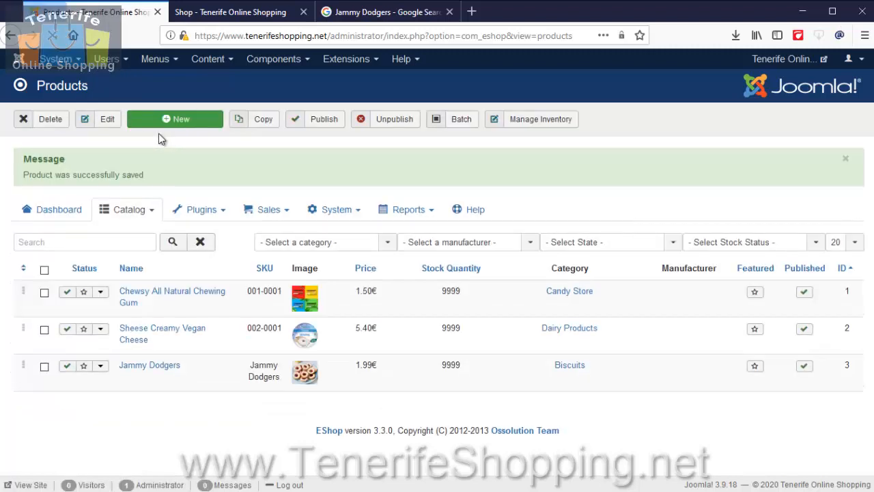
{"action": "left_click", "coordinate": [227, 12]}
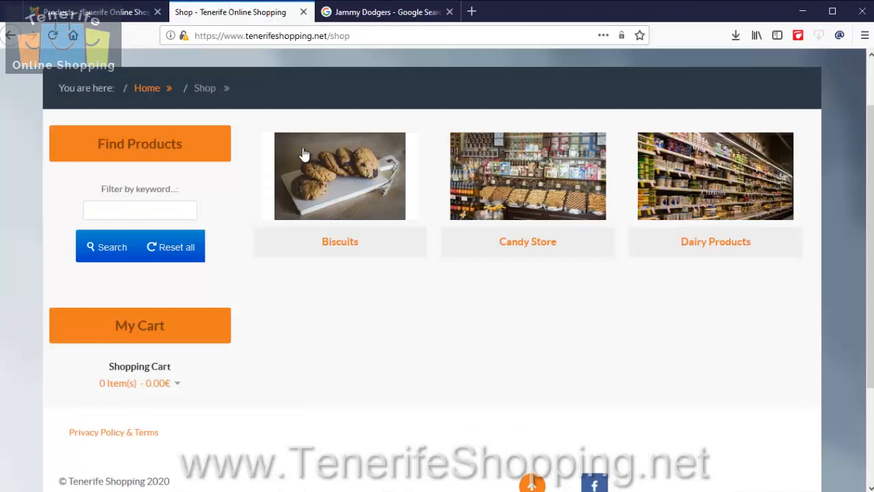
{"action": "left_click", "coordinate": [328, 194]}
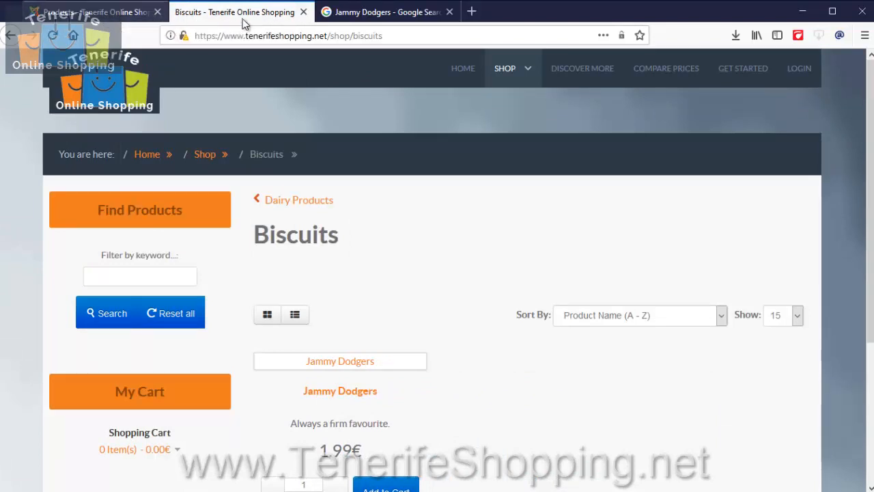
Copy the Wikipedia Jammie Dodgers picture's address again and return to the EShop products list.
{"action": "left_click", "coordinate": [372, 14]}
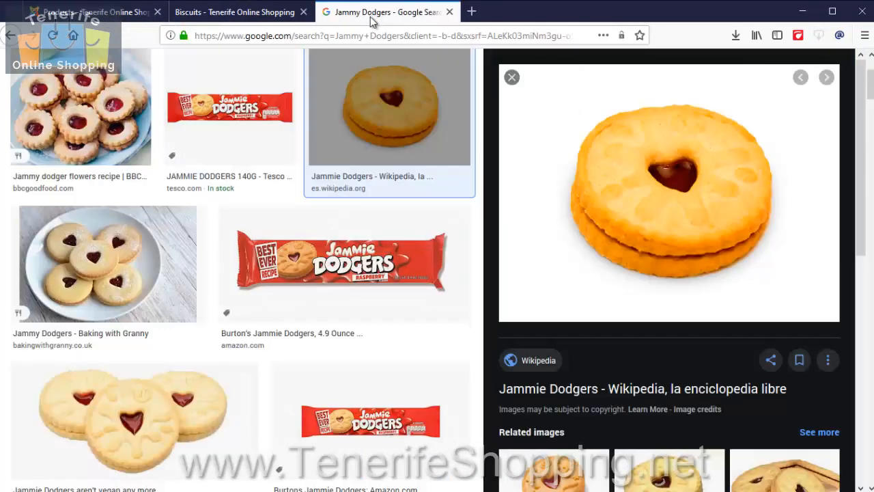
{"action": "right_click", "coordinate": [661, 185]}
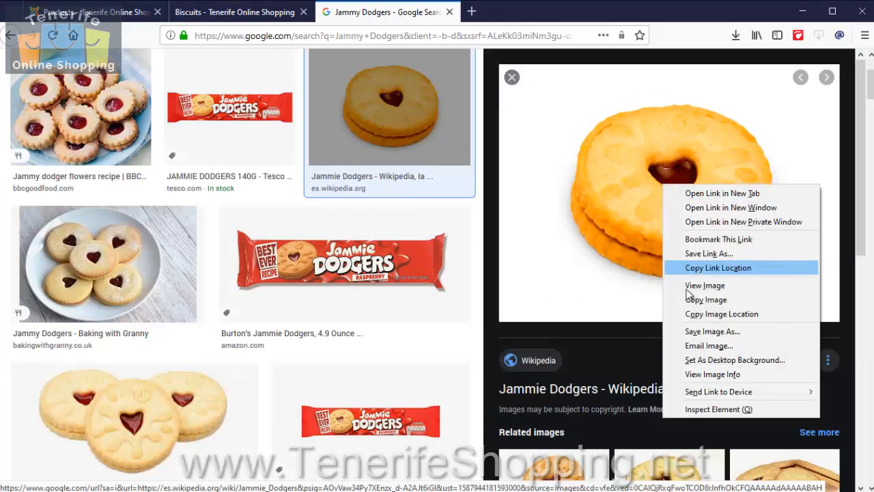
{"action": "left_click", "coordinate": [728, 315]}
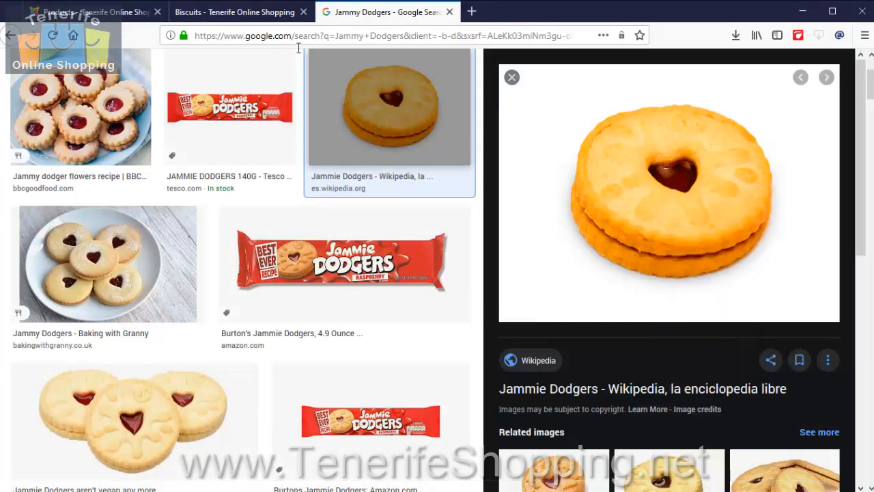
{"action": "left_click", "coordinate": [96, 12]}
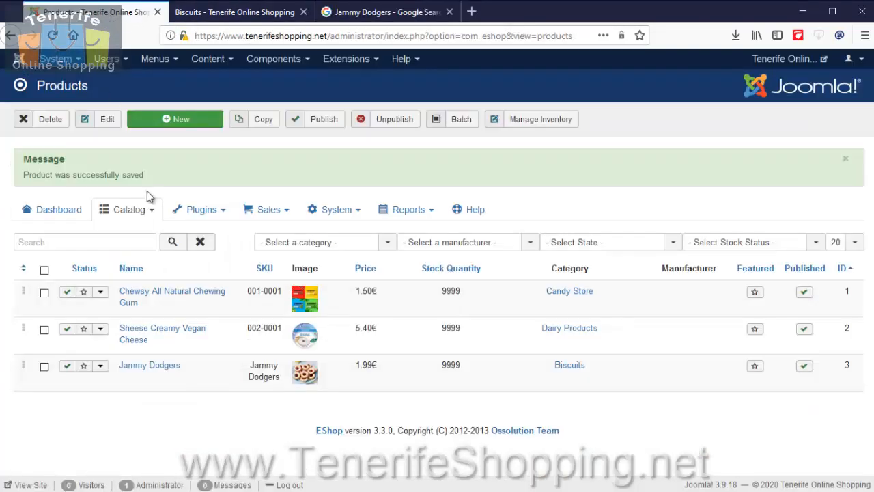
Try to choose a new main image file for the Jammy Dodgers product, and save and close the product.
{"action": "left_click", "coordinate": [145, 366]}
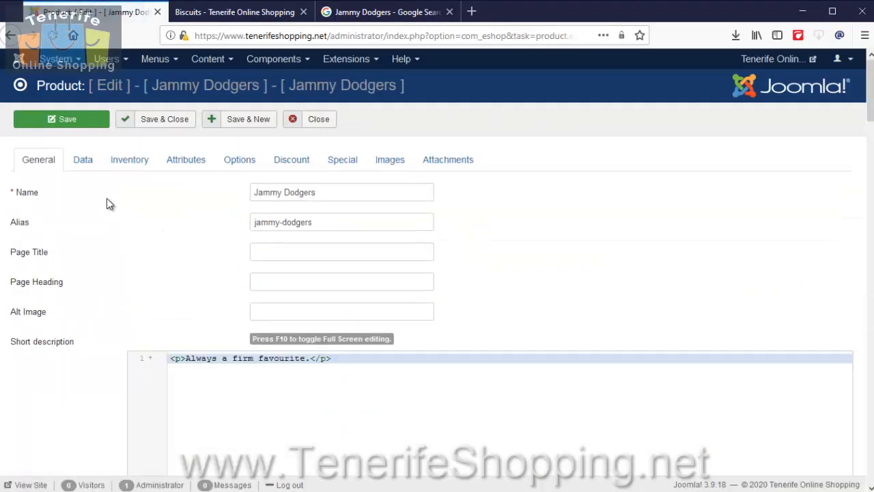
{"action": "left_click", "coordinate": [76, 164]}
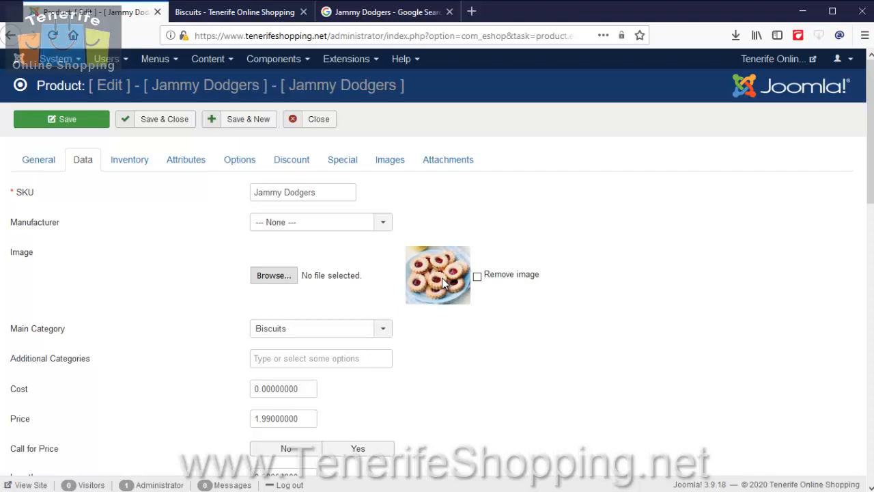
{"action": "left_click", "coordinate": [273, 275]}
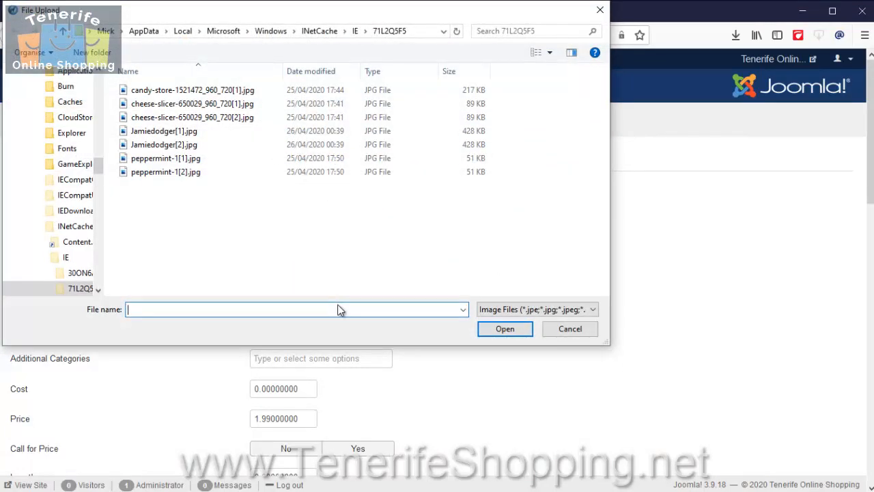
{"action": "right_click", "coordinate": [345, 308]}
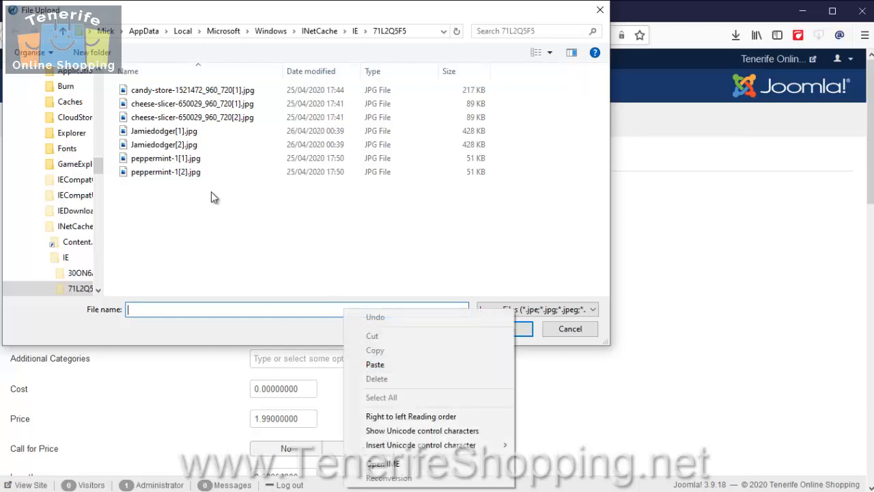
{"action": "left_click", "coordinate": [577, 333]}
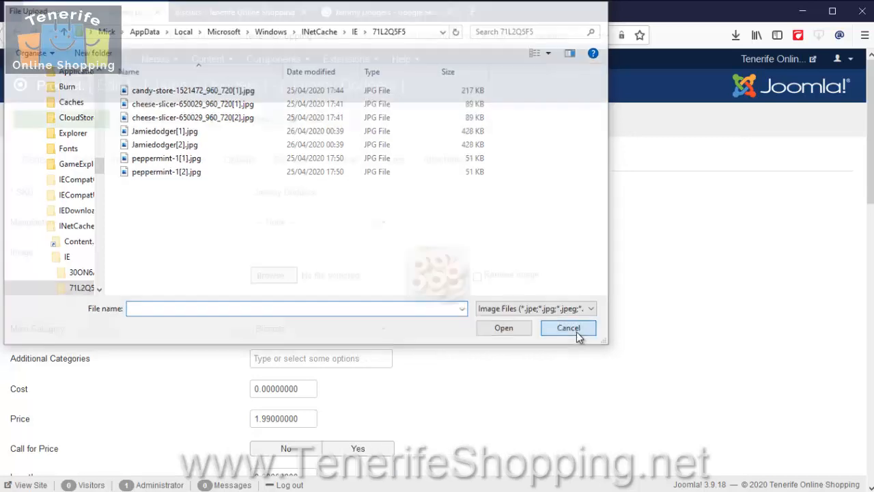
{"action": "left_click", "coordinate": [577, 333]}
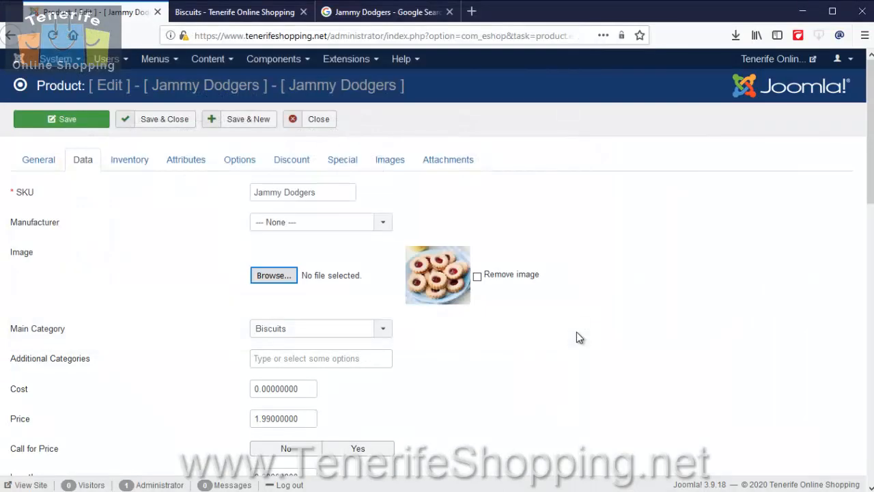
{"action": "left_click", "coordinate": [167, 120]}
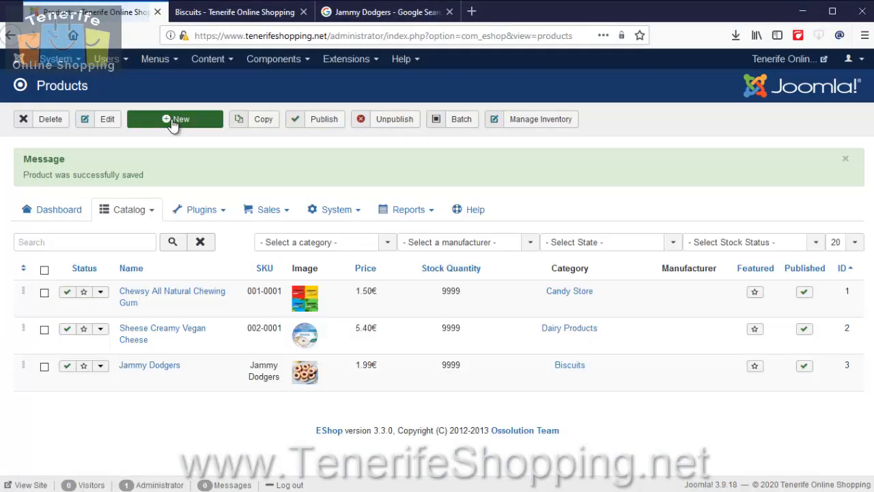
Refresh the Biscuits category page in the online shop and check the Jammy Dodgers listing.
{"action": "left_click", "coordinate": [239, 14]}
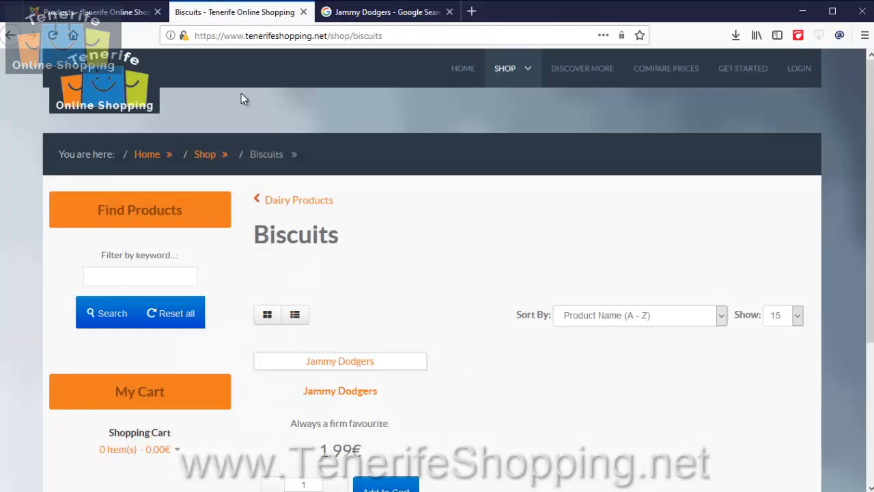
{"action": "key", "text": "F5"}
{"action": "scroll", "coordinate": [436, 299], "scroll_direction": "down", "scroll_amount": 2}
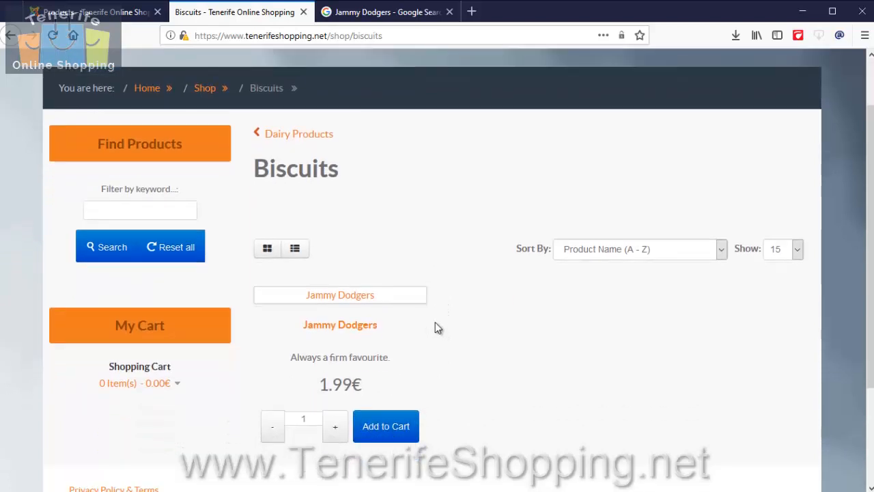
Add one Jammy Dodgers to the shopping cart, dismiss the cart summary and view the product's detail page down to its description.
{"action": "left_click", "coordinate": [400, 426]}
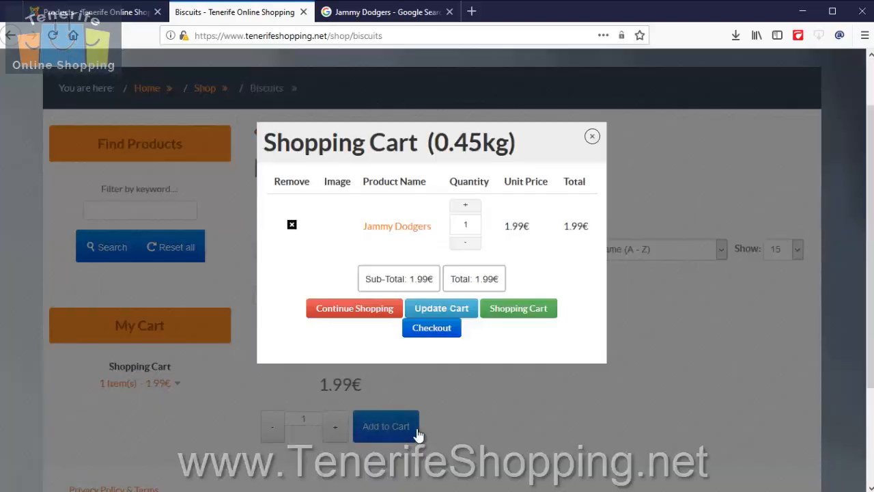
{"action": "left_click", "coordinate": [592, 137]}
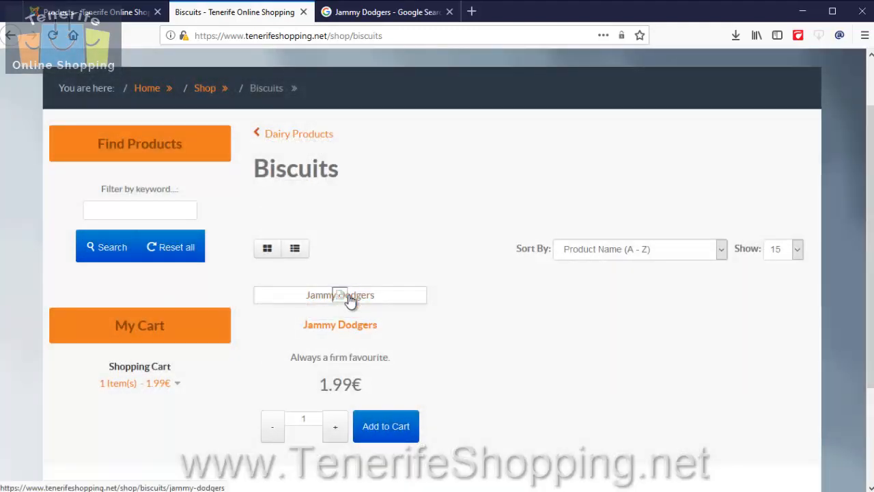
{"action": "left_click", "coordinate": [371, 302]}
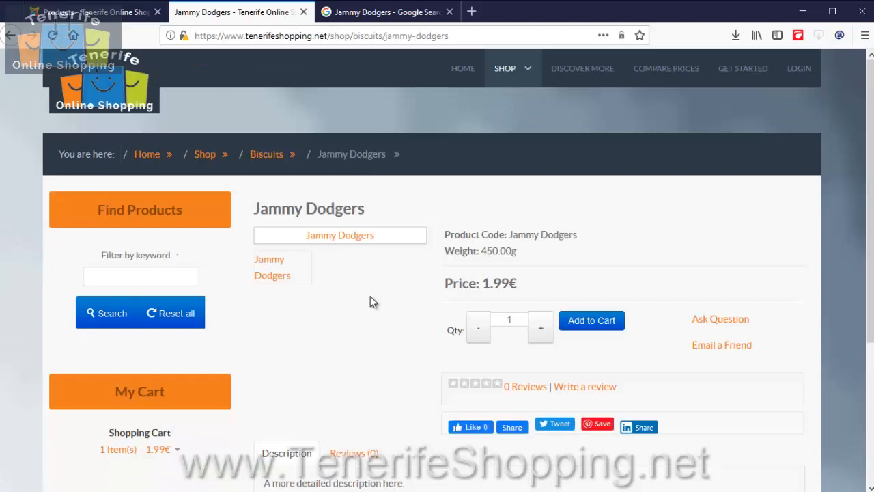
{"action": "scroll", "coordinate": [370, 302], "scroll_direction": "down", "scroll_amount": 2}
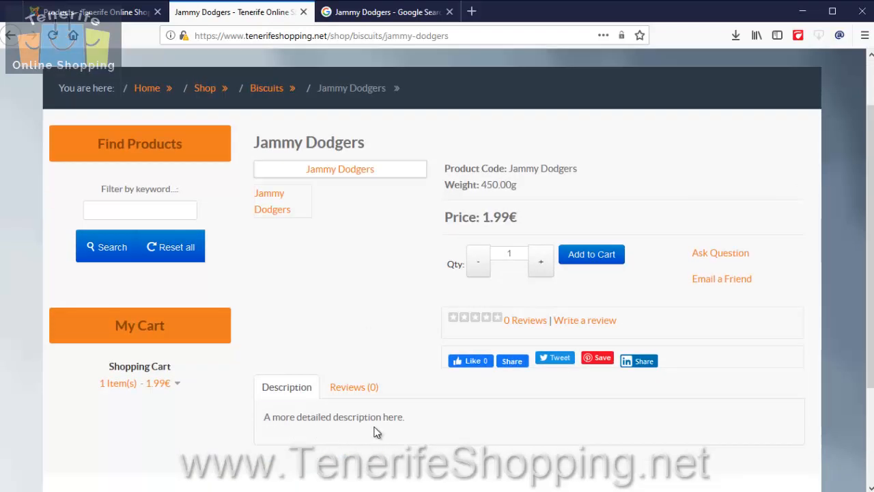